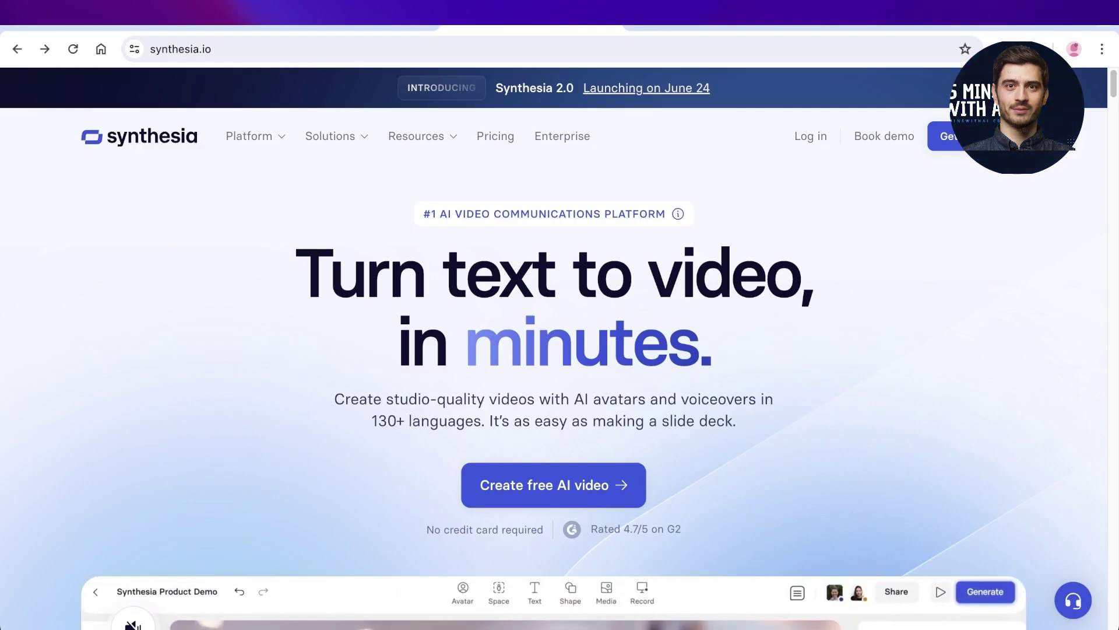
Step: Highlight the '130+' languages claim in the subtitle and scroll the home page toward Pricing
scroll(554, 373, "down", 10)
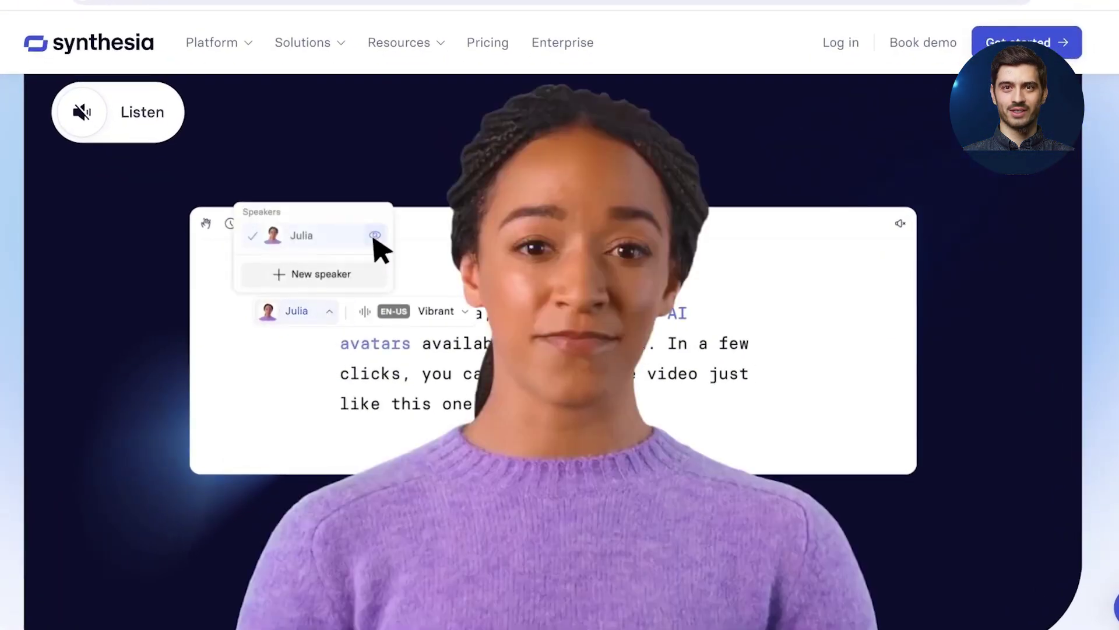
scroll(552, 352, "down", 1)
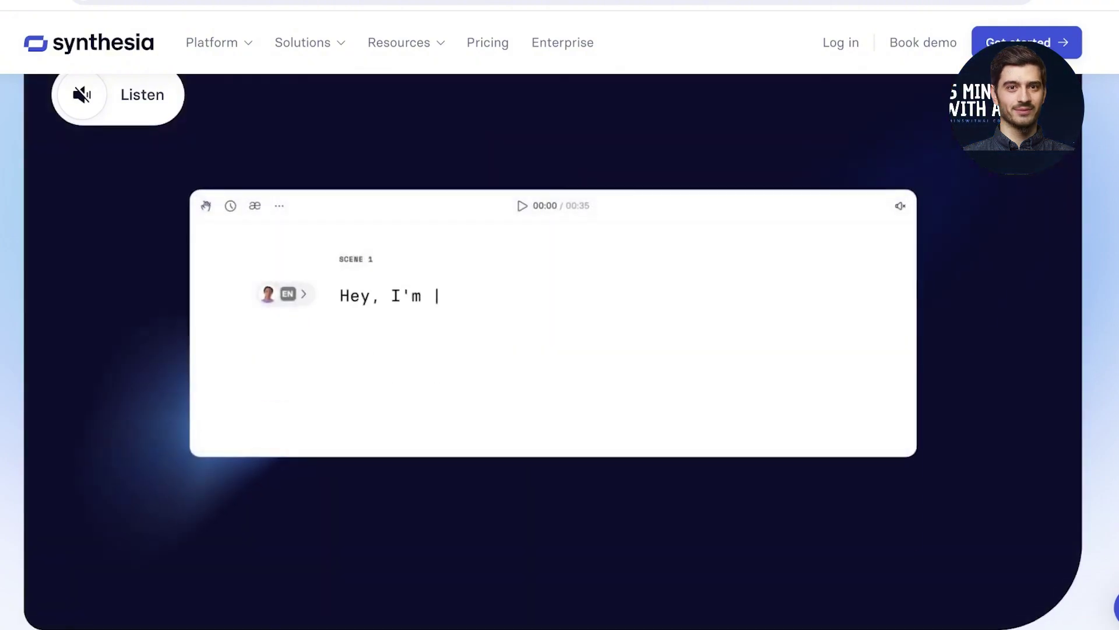
scroll(560, 350, "up", 3)
scroll(559, 349, "up", 5)
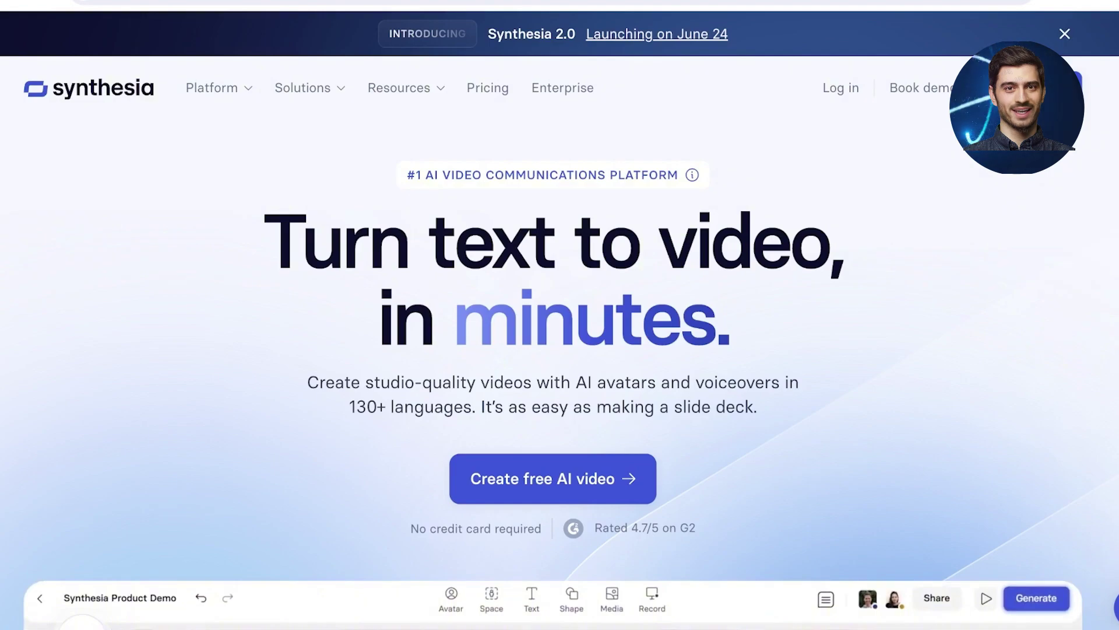
left_click_drag(349, 406, 385, 407)
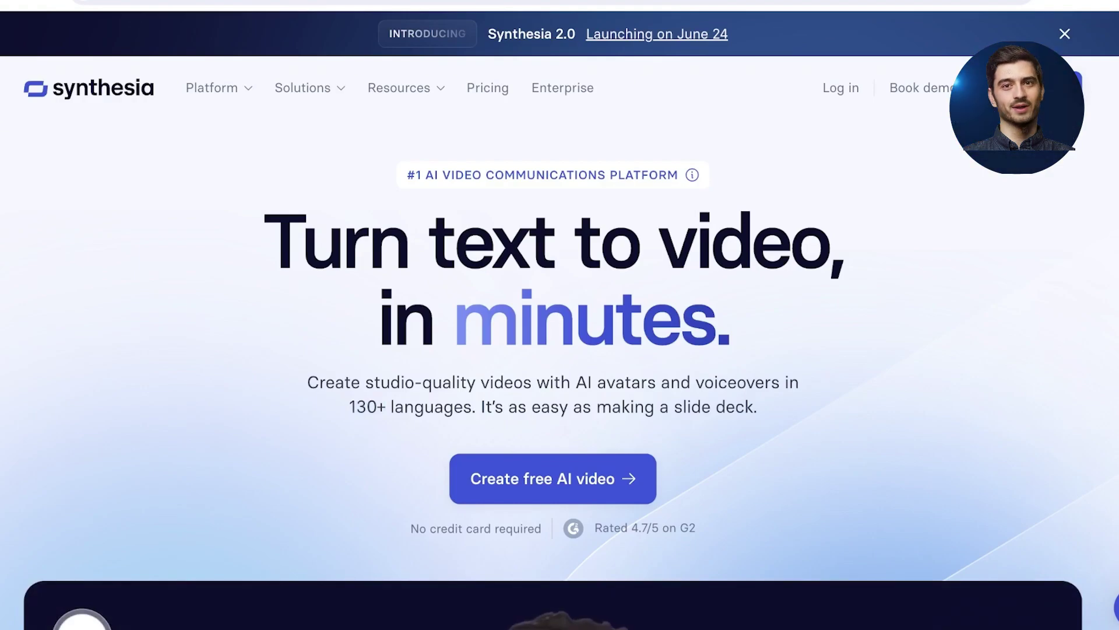
scroll(560, 349, "down", 10)
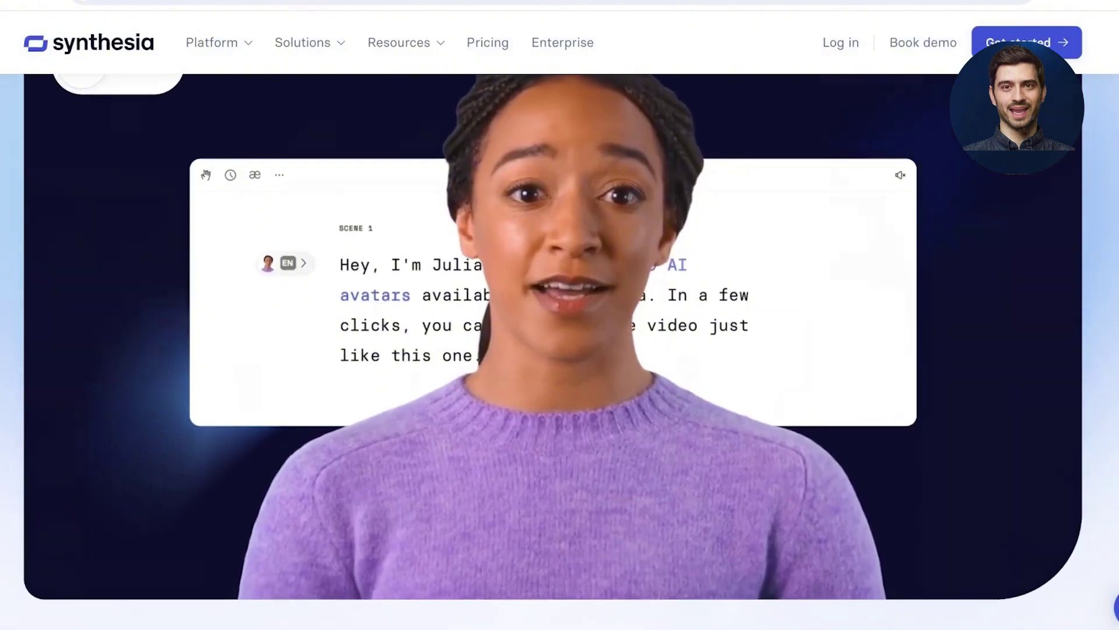
scroll(560, 350, "down", 3)
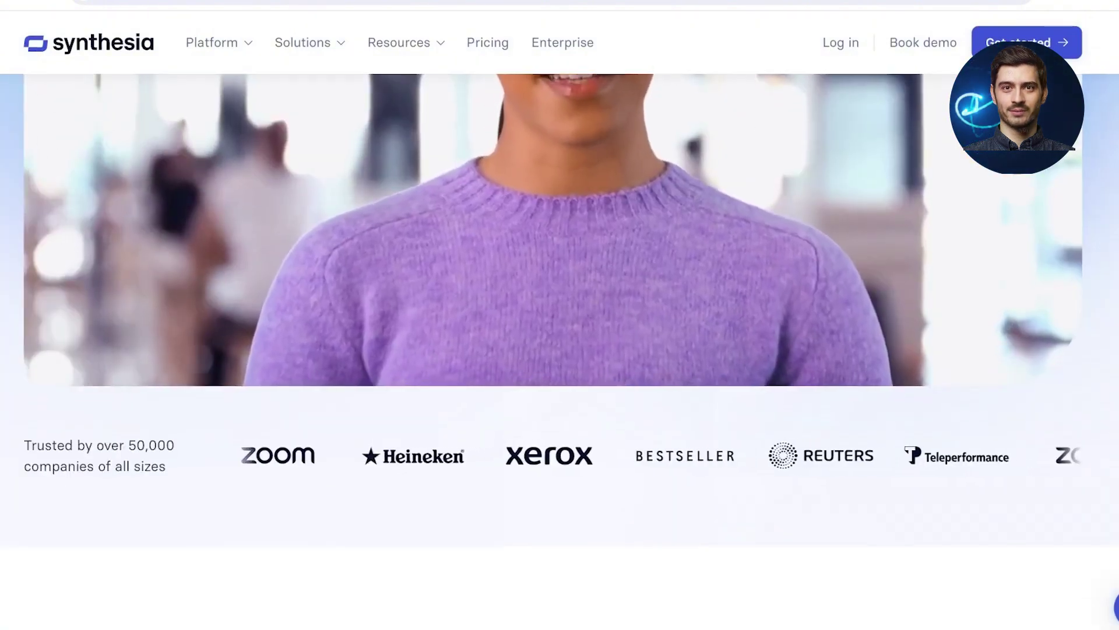
scroll(559, 349, "up", 15)
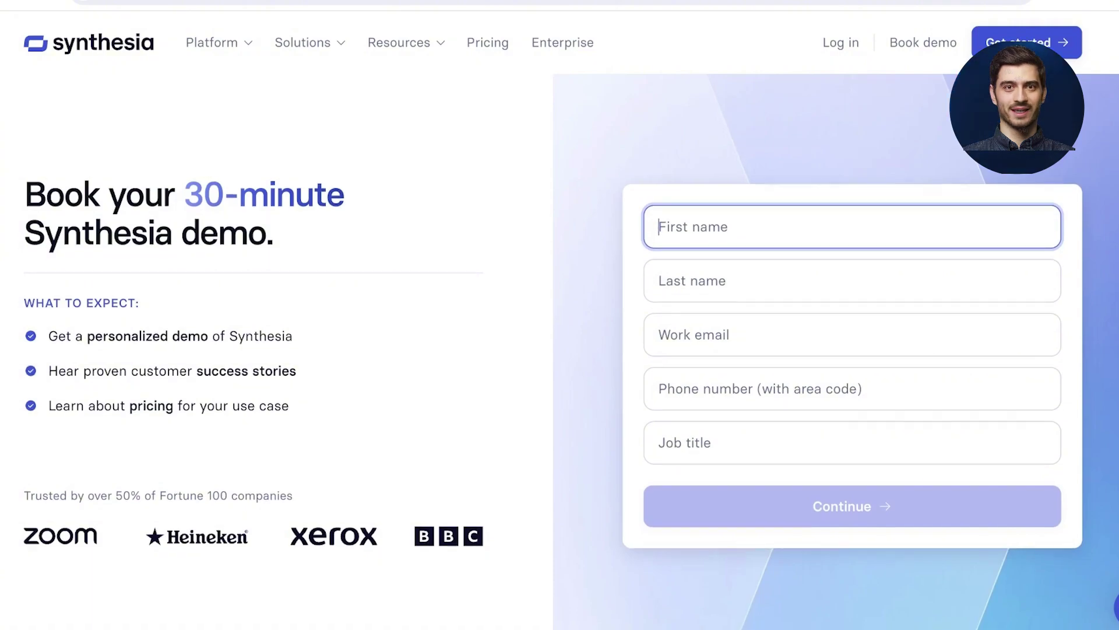
scroll(560, 315, "down", 3)
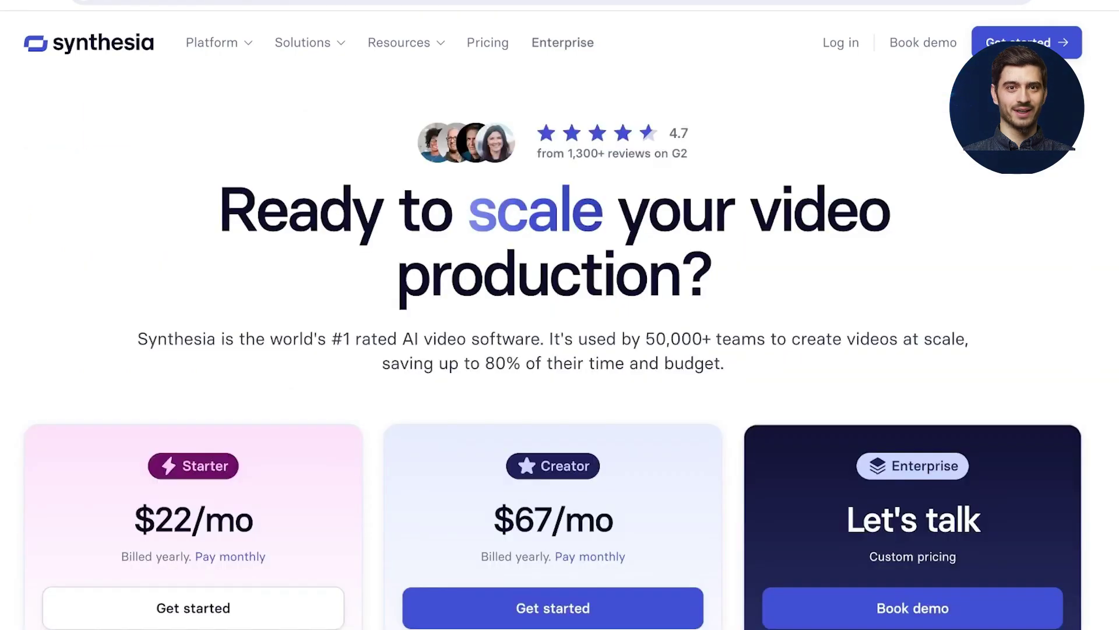
Step: Review the monthly Starter ($29/mo) and Creator ($89/mo) cards' INCLUDES and KEY FEATURES lists
scroll(560, 315, "down", 3)
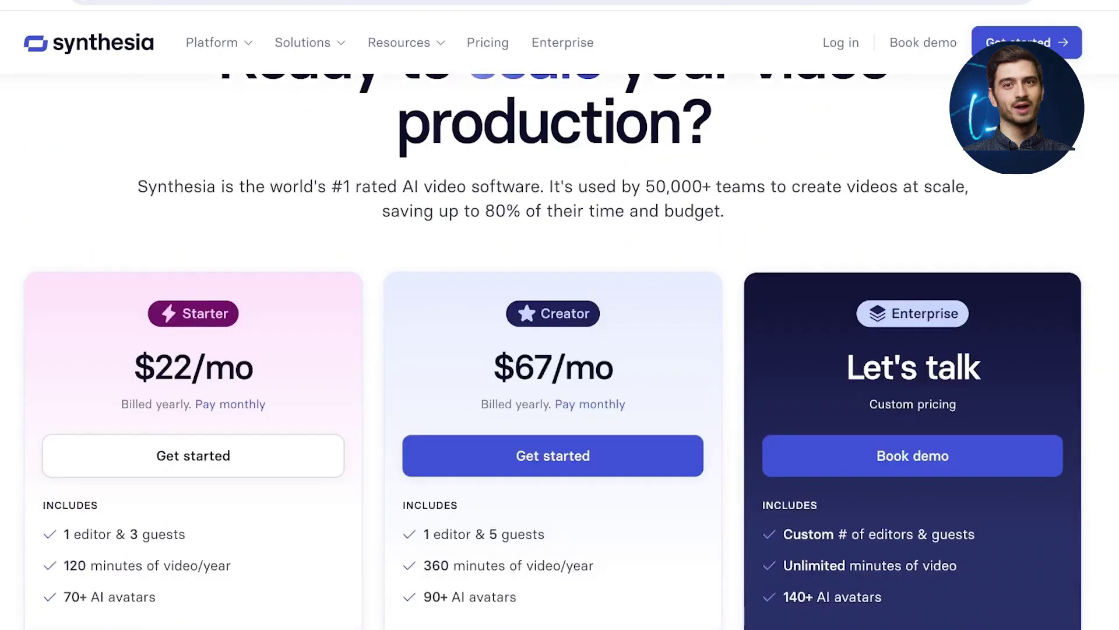
scroll(553, 315, "down", 3)
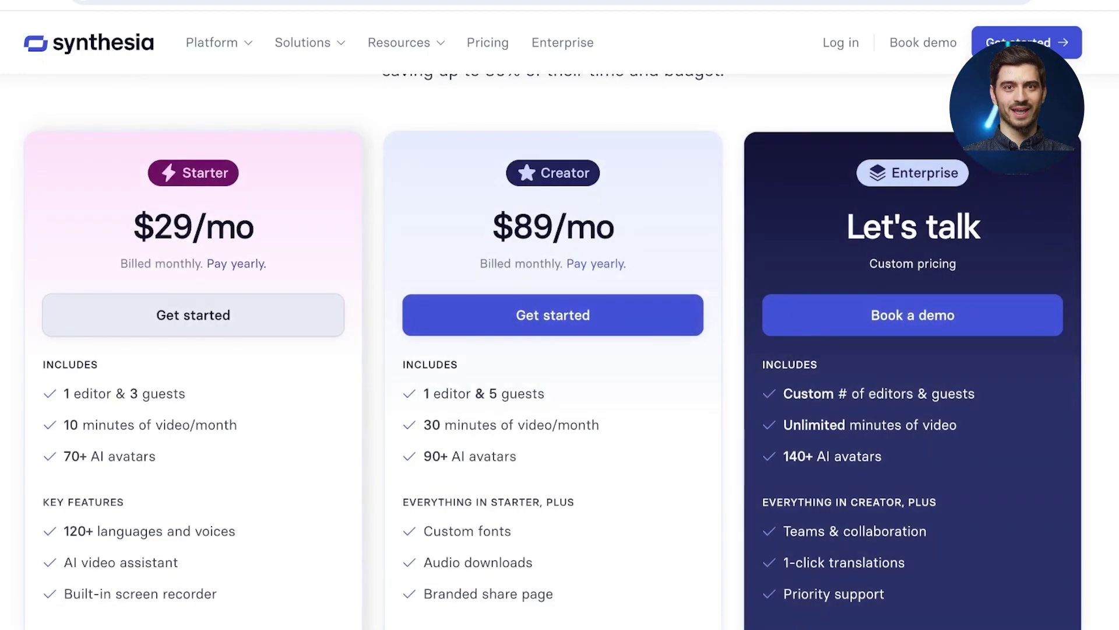
scroll(543, 340, "down", 1)
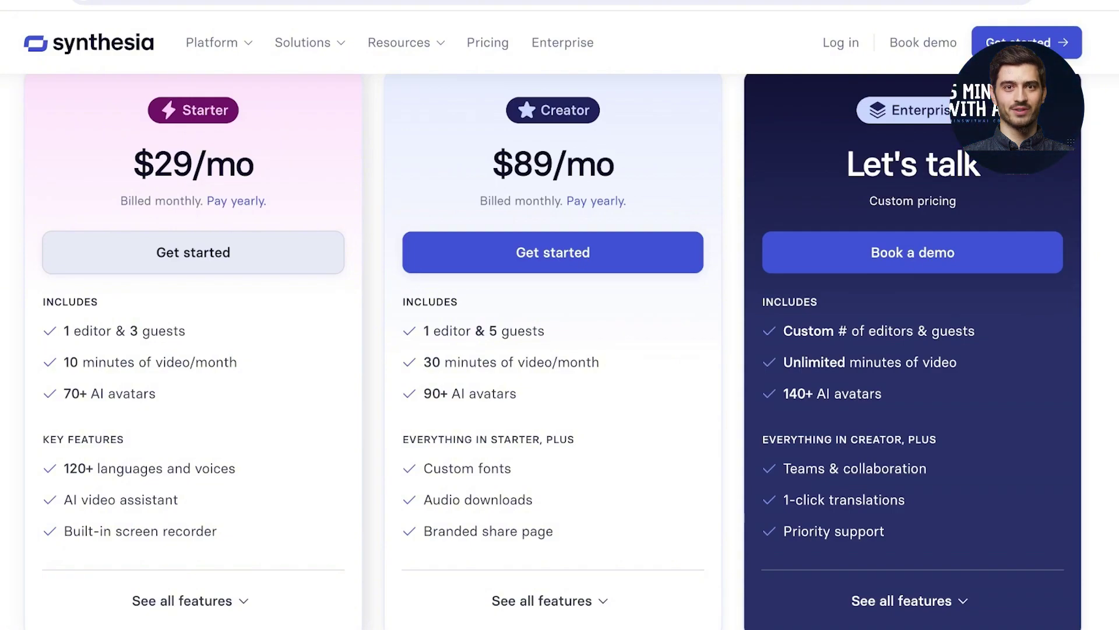
scroll(552, 348, "down", 3)
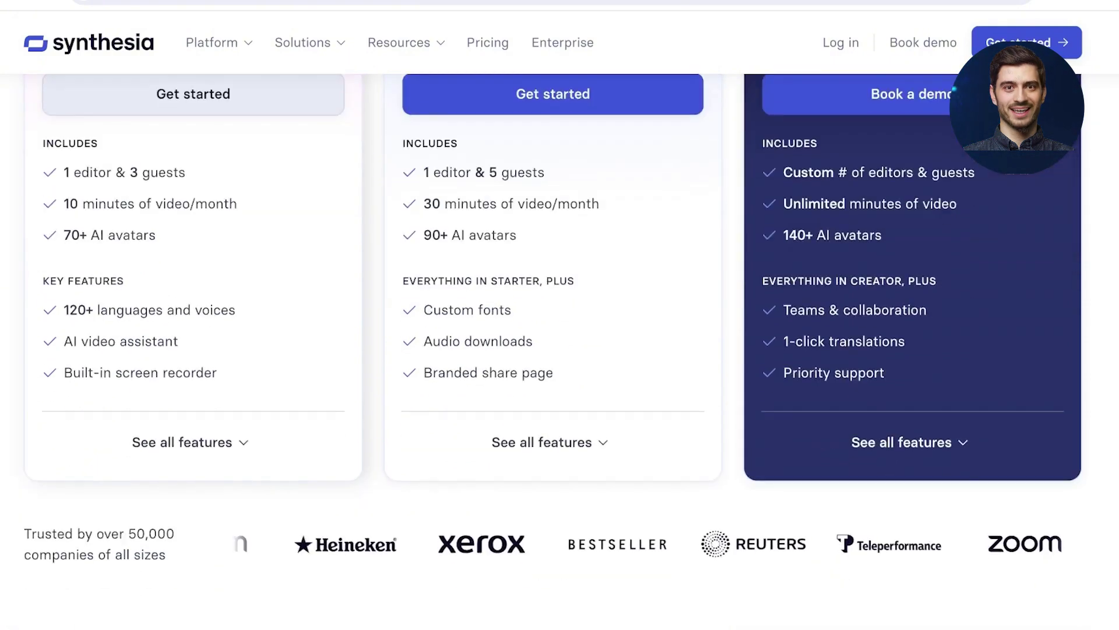
scroll(552, 348, "up", 7)
scroll(553, 400, "down", 2)
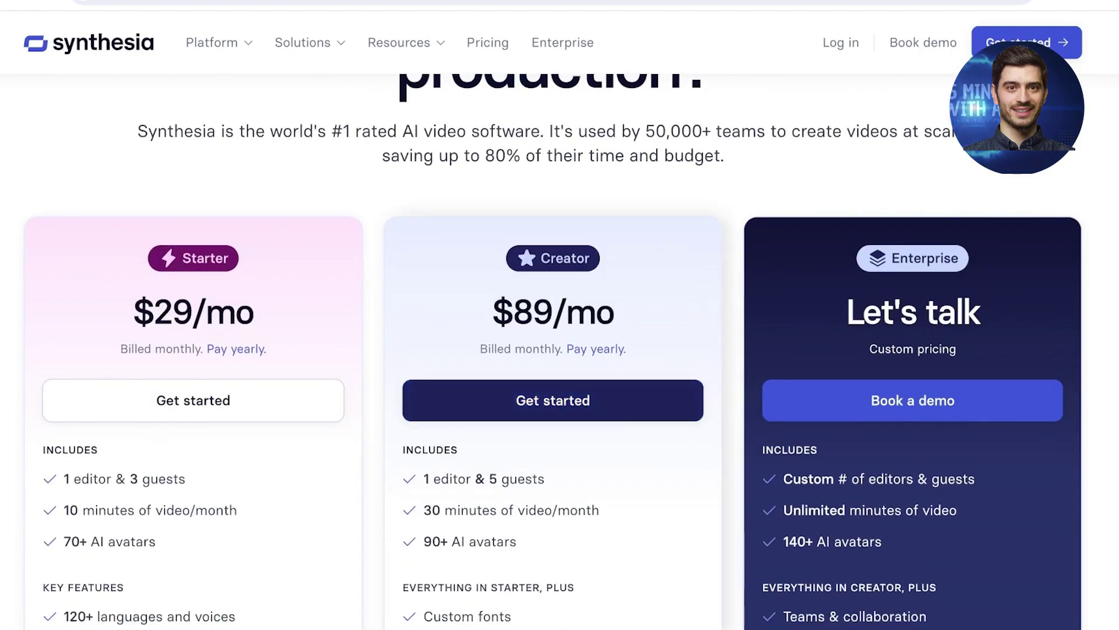
scroll(552, 400, "down", 1)
scroll(552, 400, "down", 2)
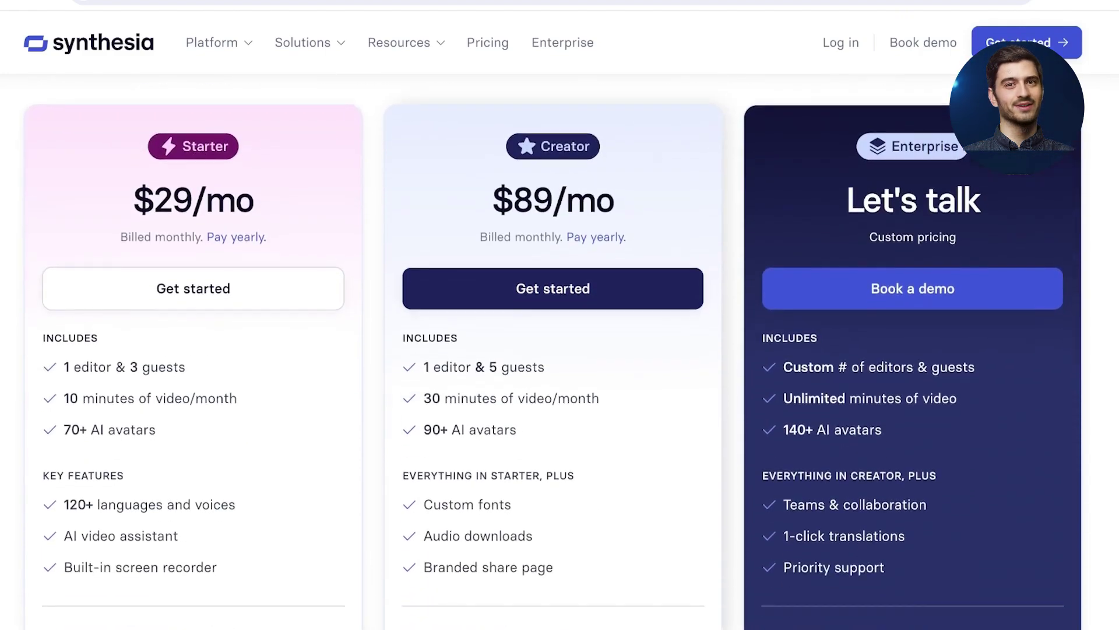
scroll(552, 400, "down", 1)
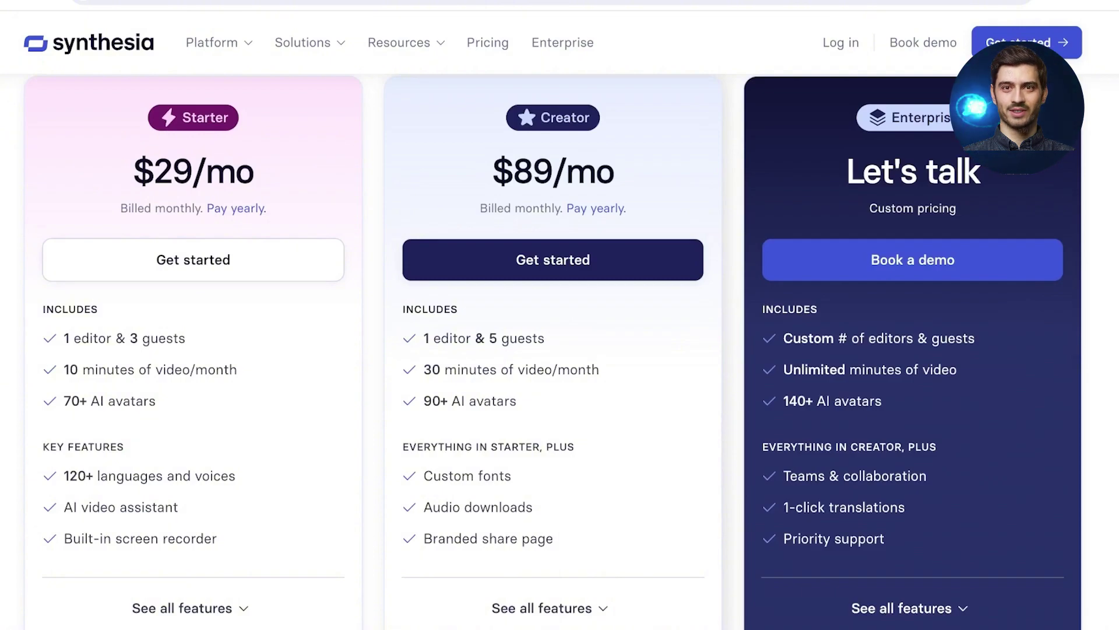
scroll(552, 400, "up", 1)
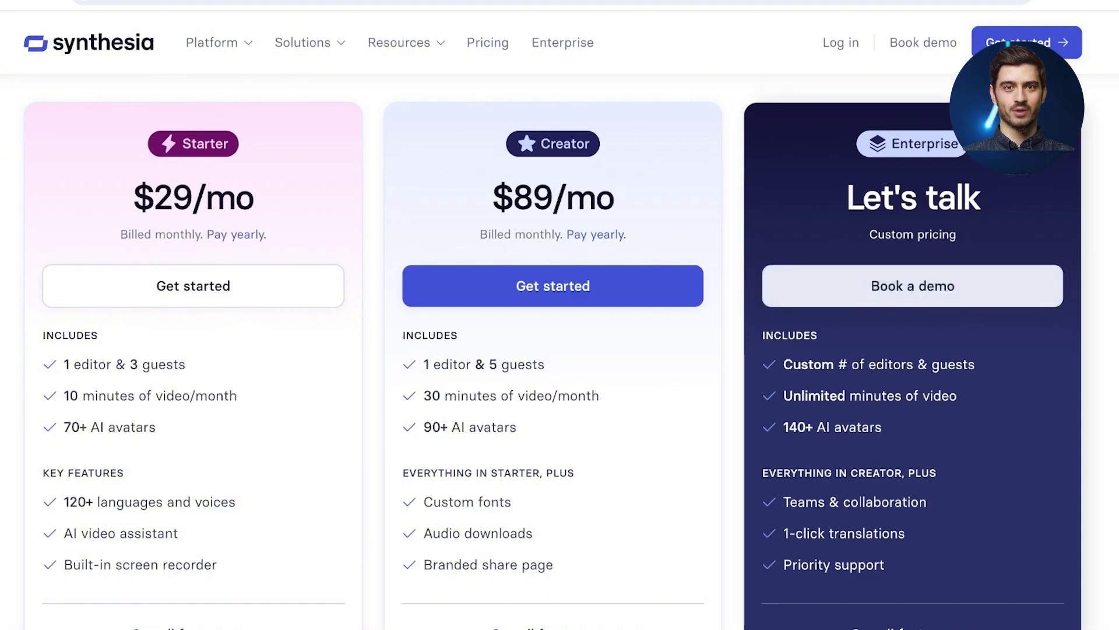
scroll(560, 350, "down", 3)
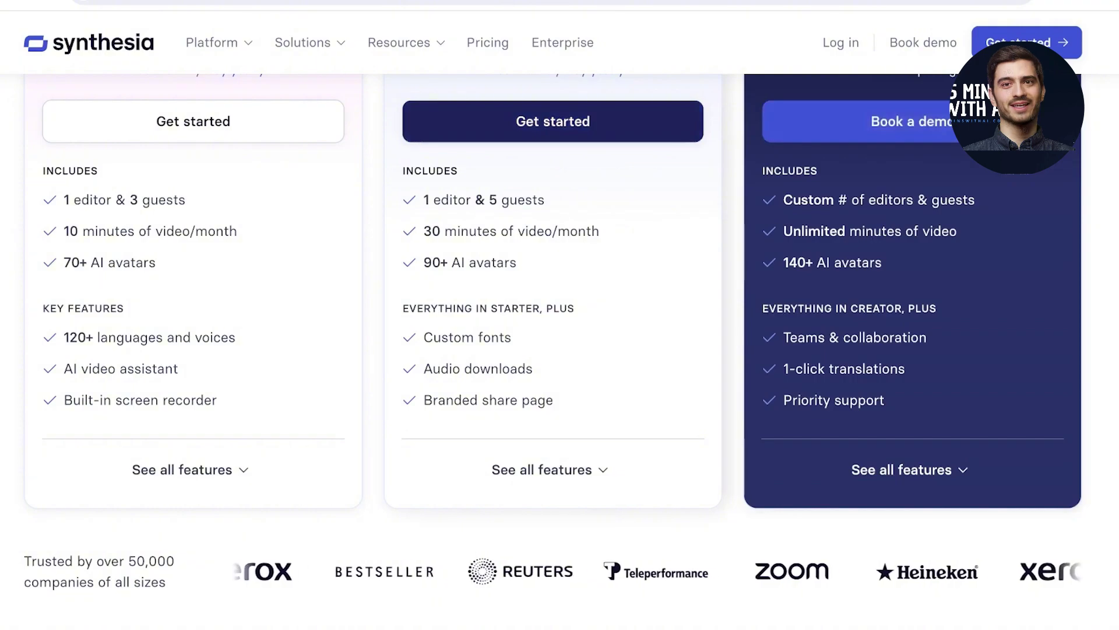
Step: Scroll down to the Compare plans table and back up the pricing page
scroll(560, 350, "down", 10)
scroll(560, 349, "down", 5)
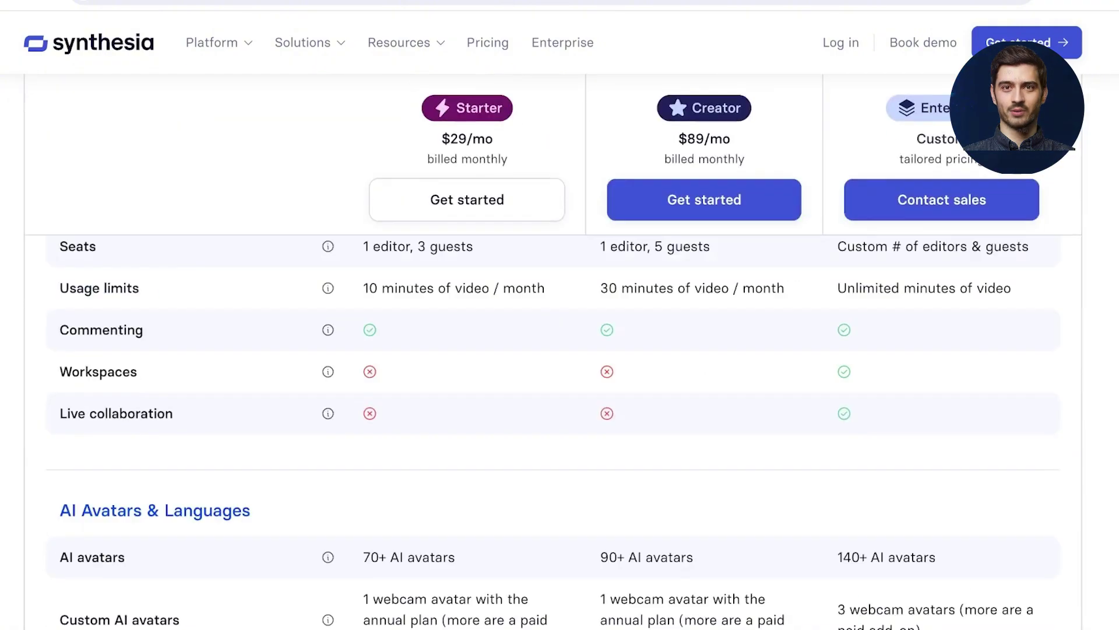
scroll(560, 350, "up", 10)
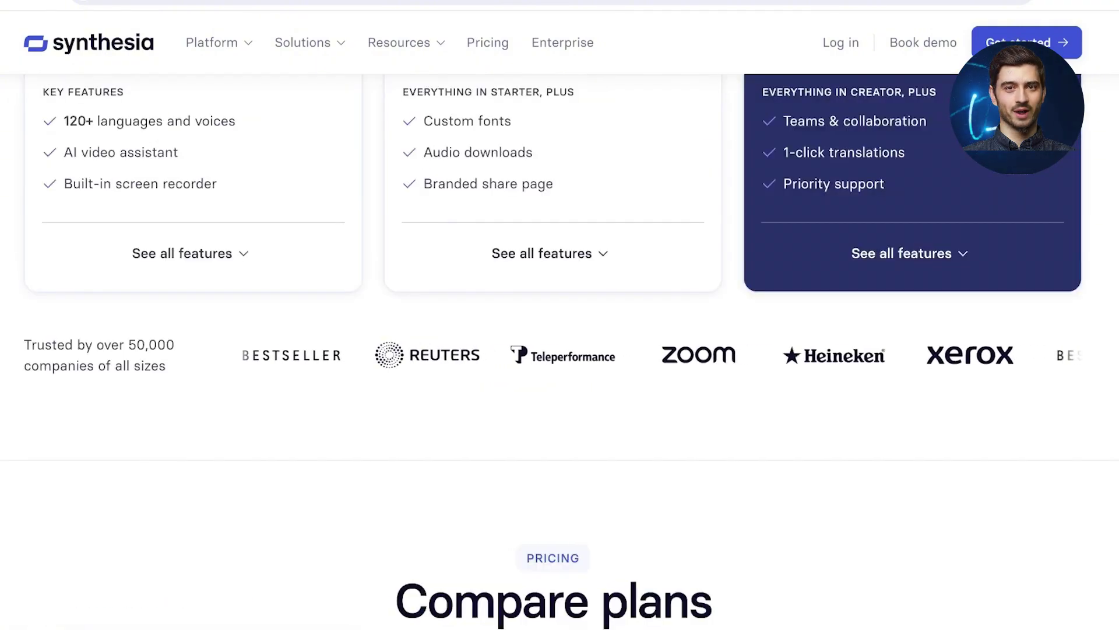
scroll(559, 350, "up", 8)
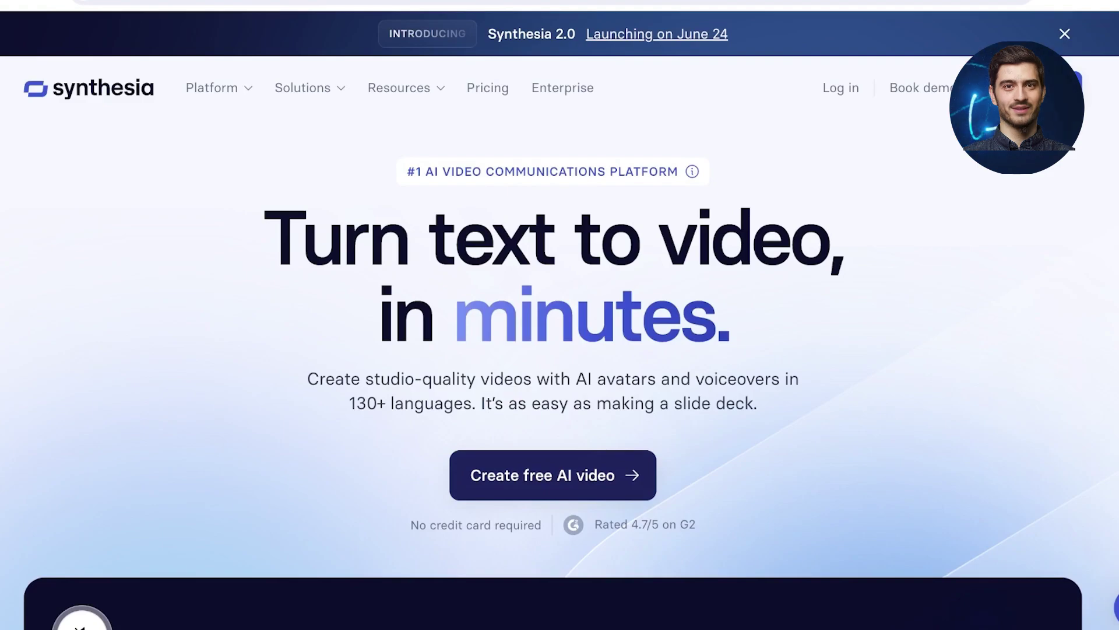
Step: Bring the Free AI video generator section into view with the Synthesia Demo template's script
scroll(552, 475, "down", 10)
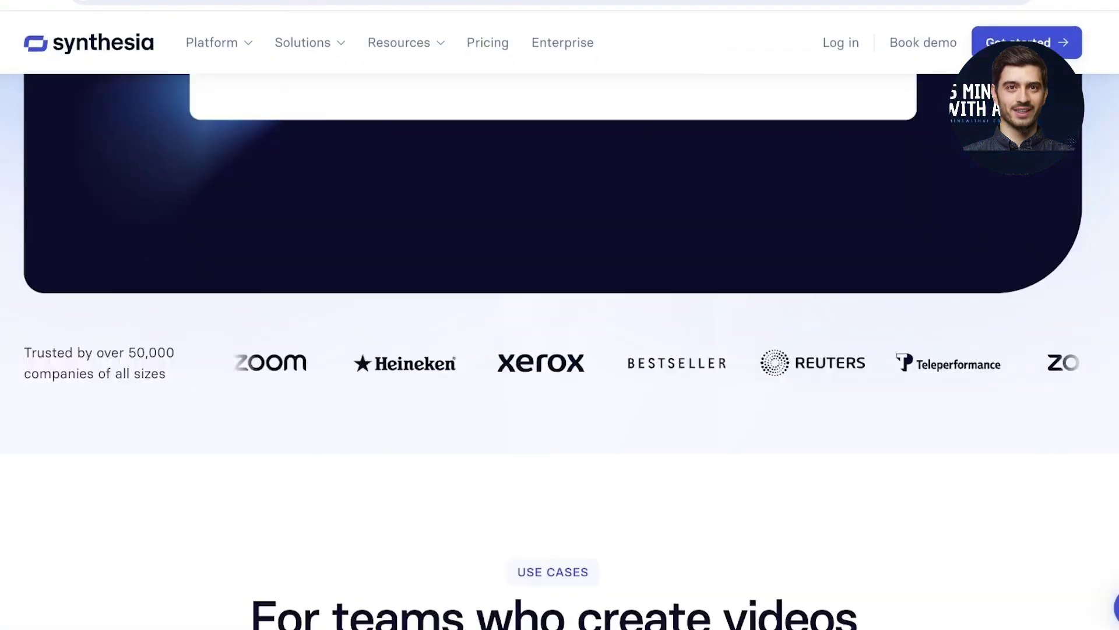
scroll(559, 350, "down", 15)
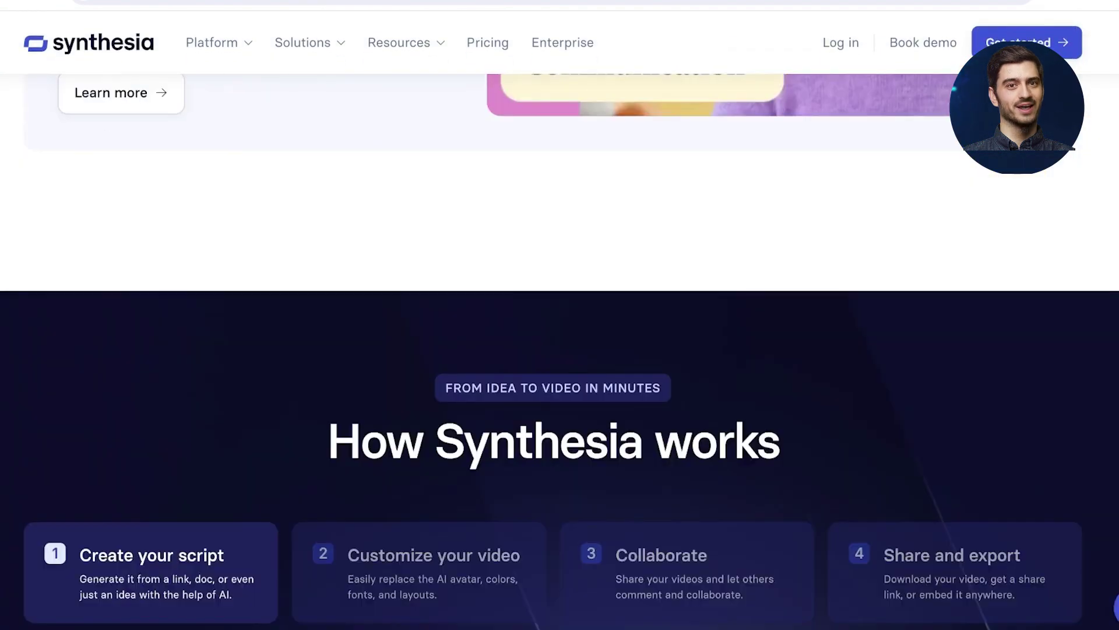
scroll(560, 350, "down", 15)
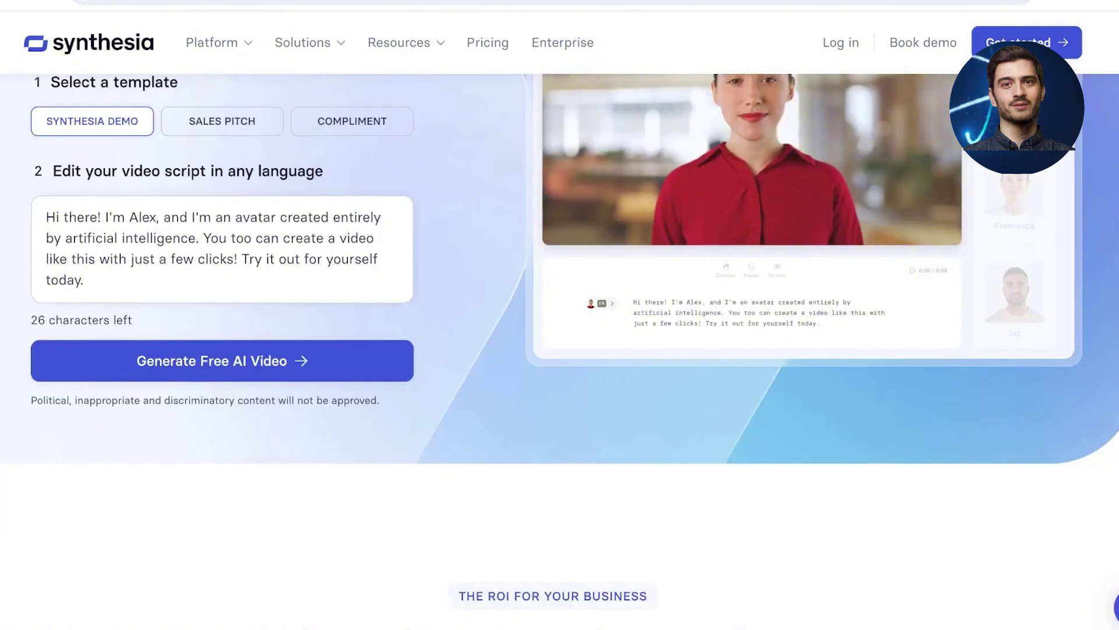
scroll(560, 350, "up", 4)
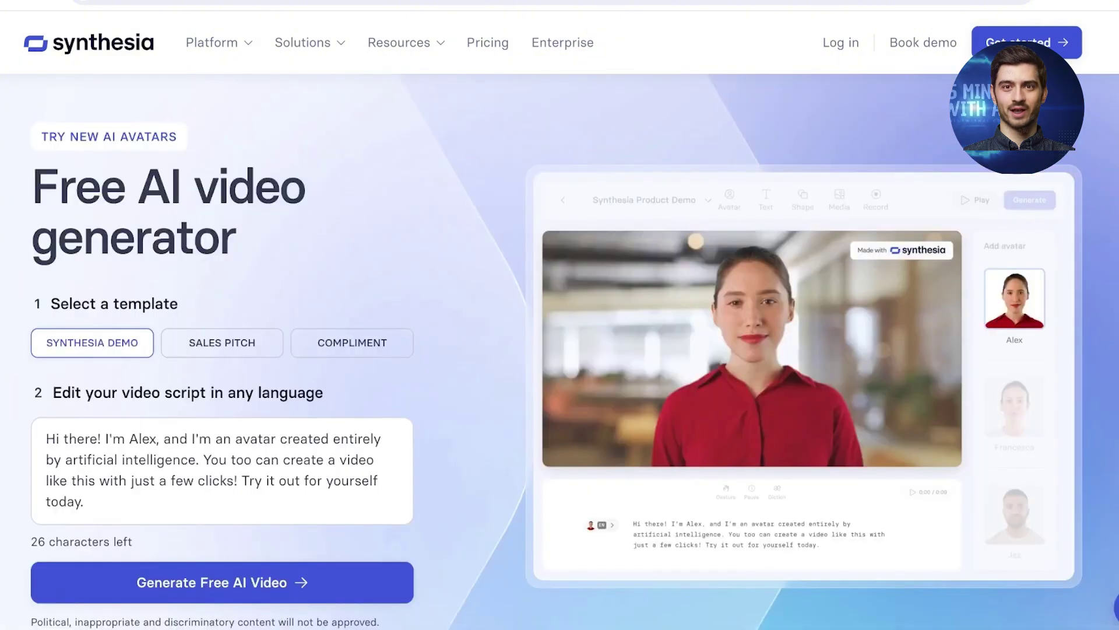
left_click(222, 342)
left_click(92, 342)
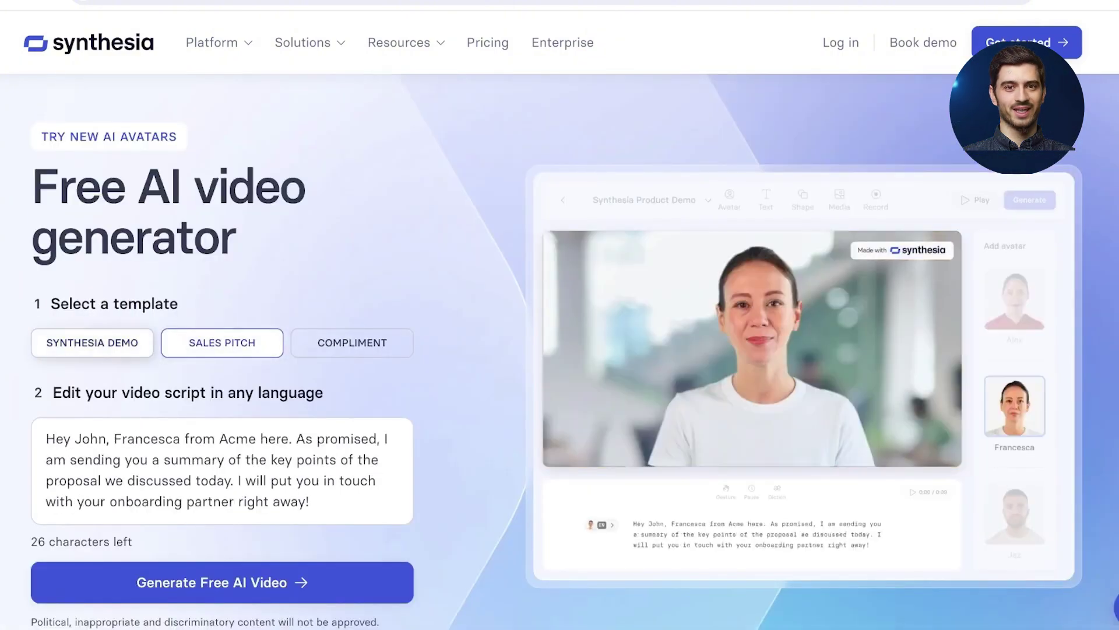
left_click(222, 342)
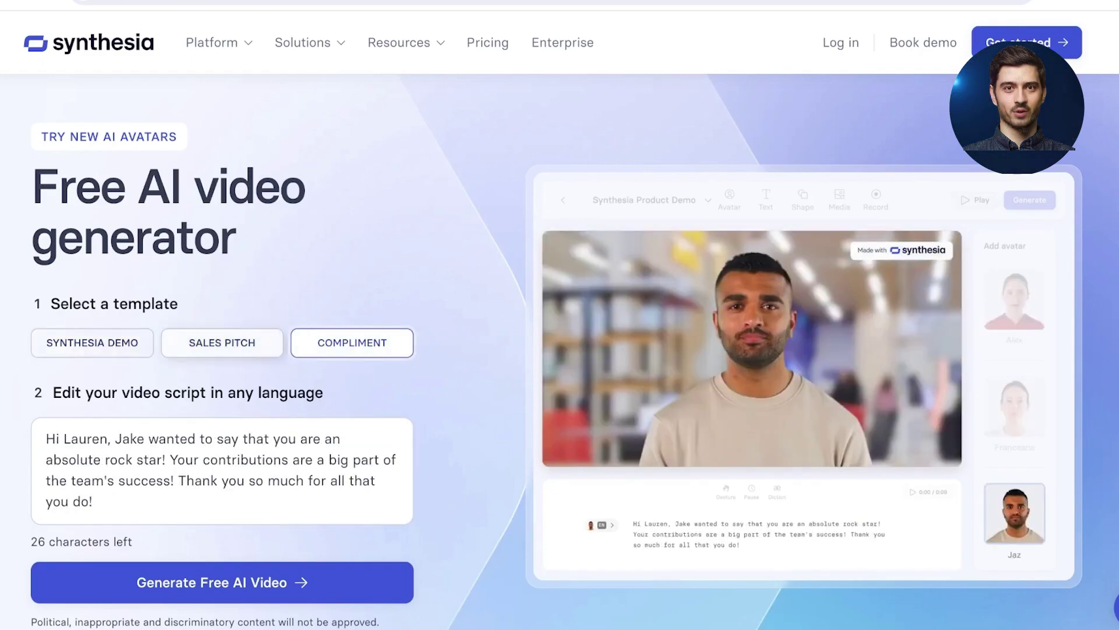
left_click(222, 342)
left_click(92, 342)
scroll(222, 548, "down", 4)
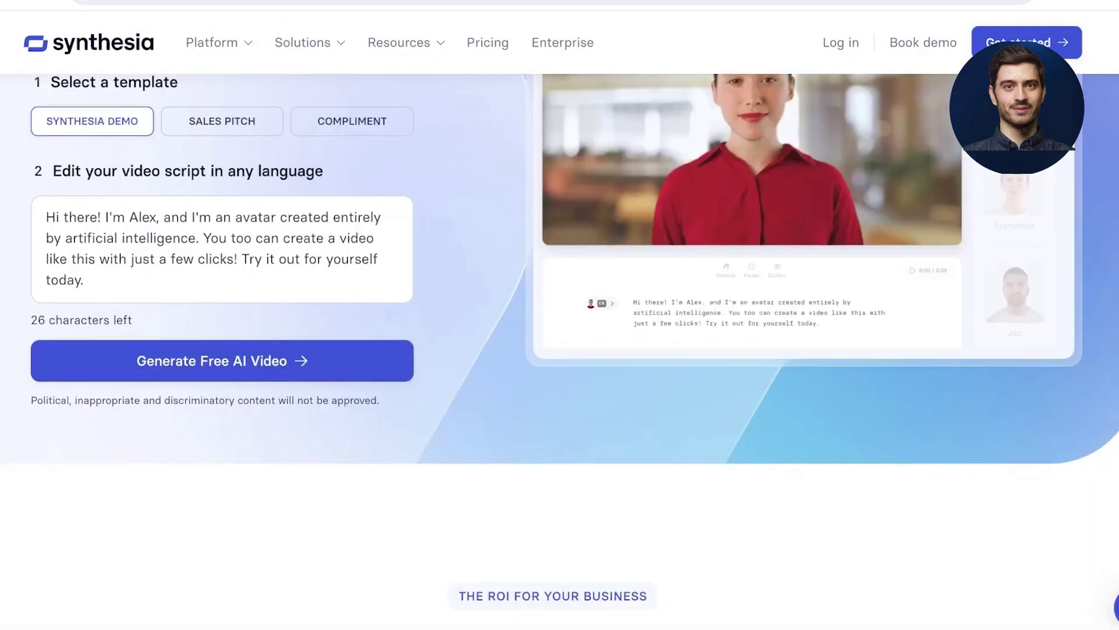
scroll(222, 548, "up", 3)
left_click_drag(385, 408, 46, 404)
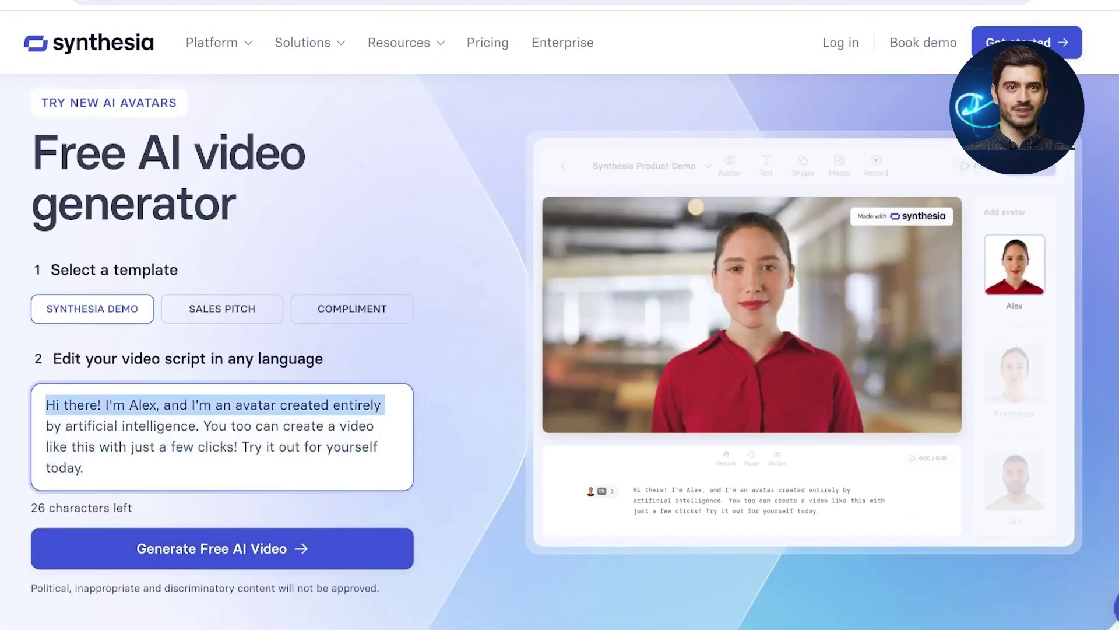
left_click(349, 437)
left_click(466, 408)
scroll(466, 408, "up", 1)
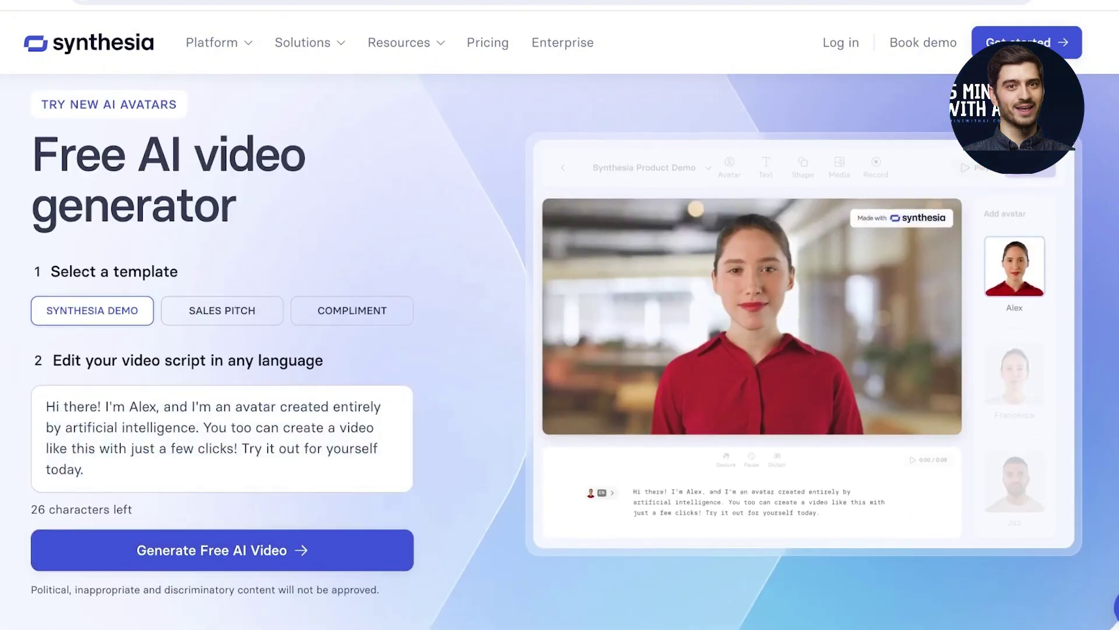
left_click(222, 312)
scroll(574, 350, "down", 1)
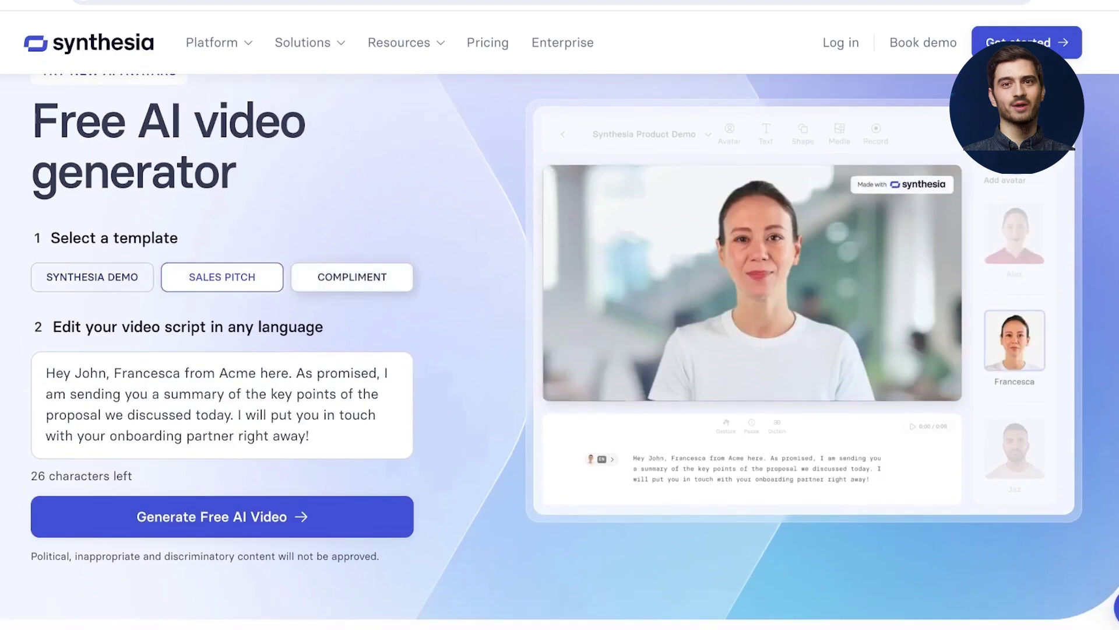
left_click(352, 277)
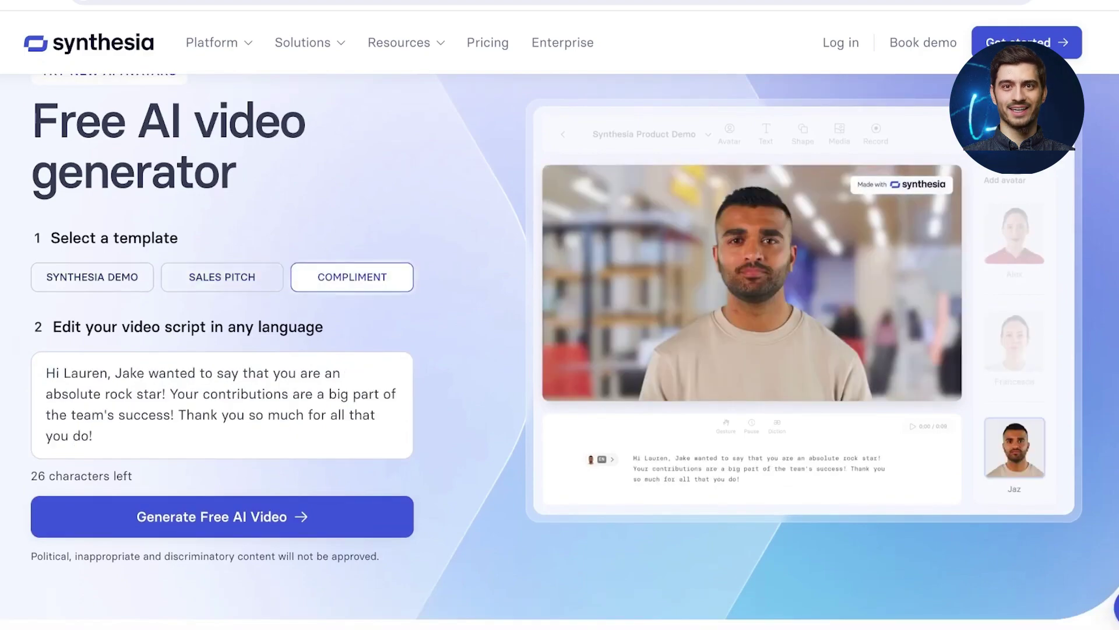
left_click(222, 277)
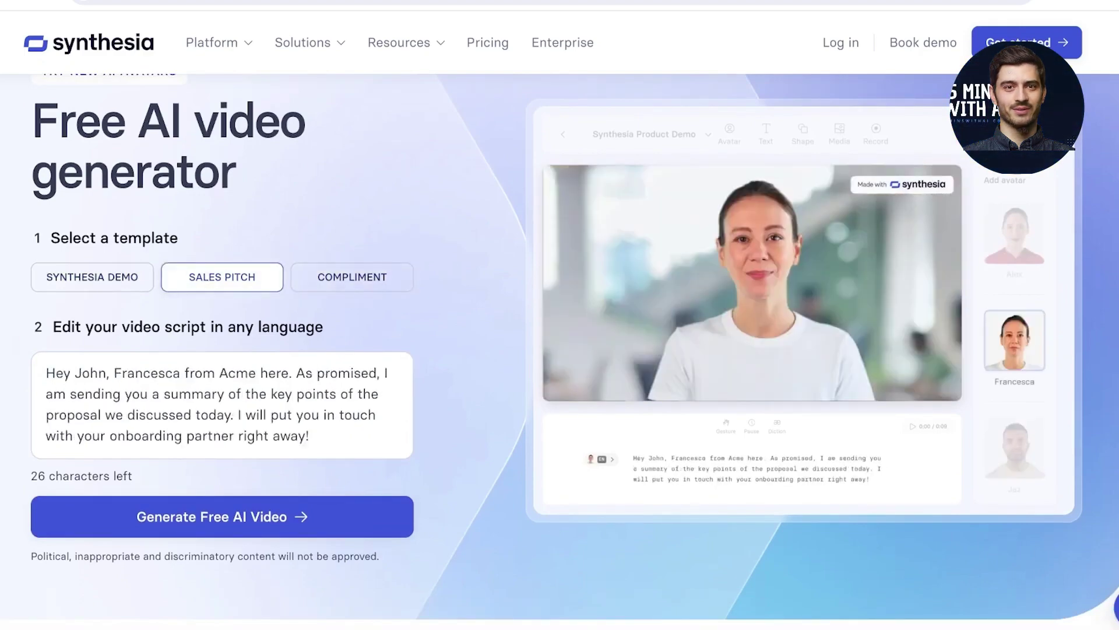
left_click(92, 277)
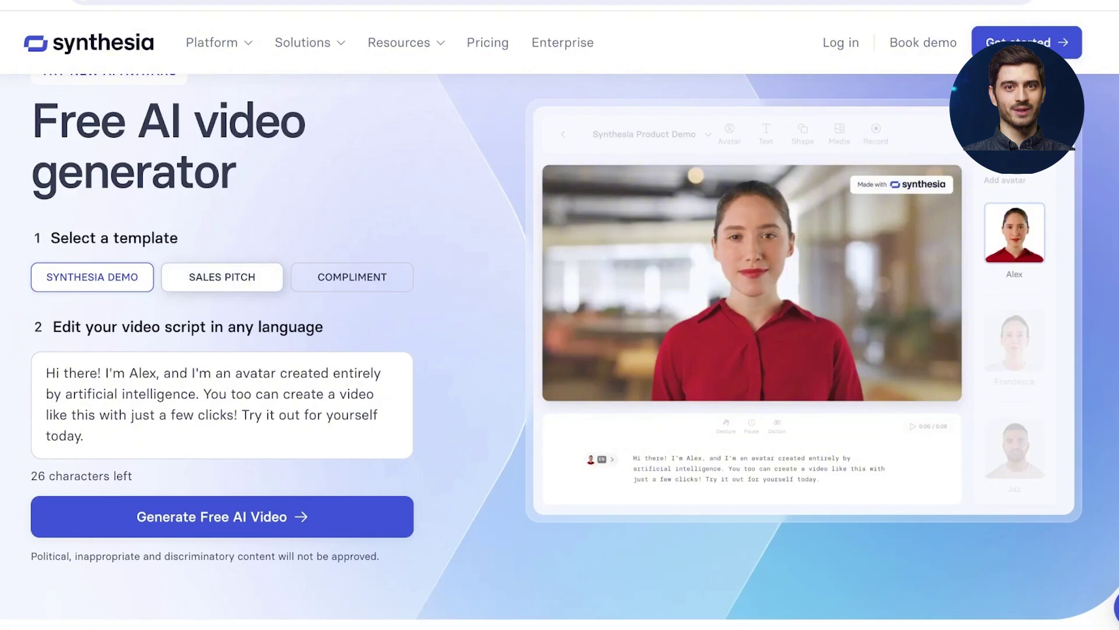
left_click(222, 277)
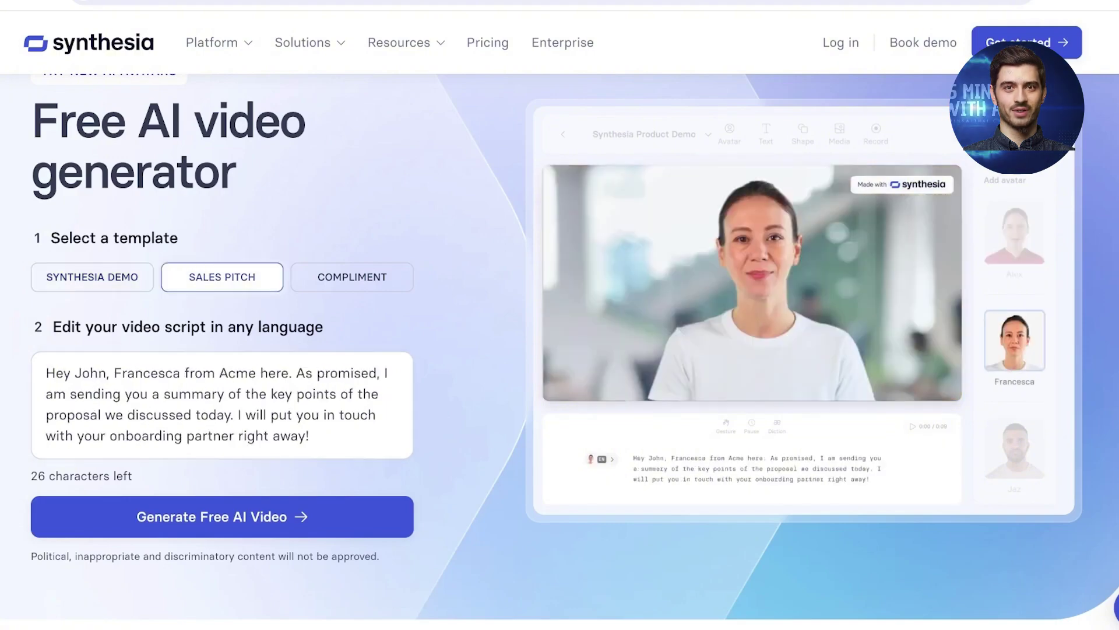
scroll(559, 346, "down", 1)
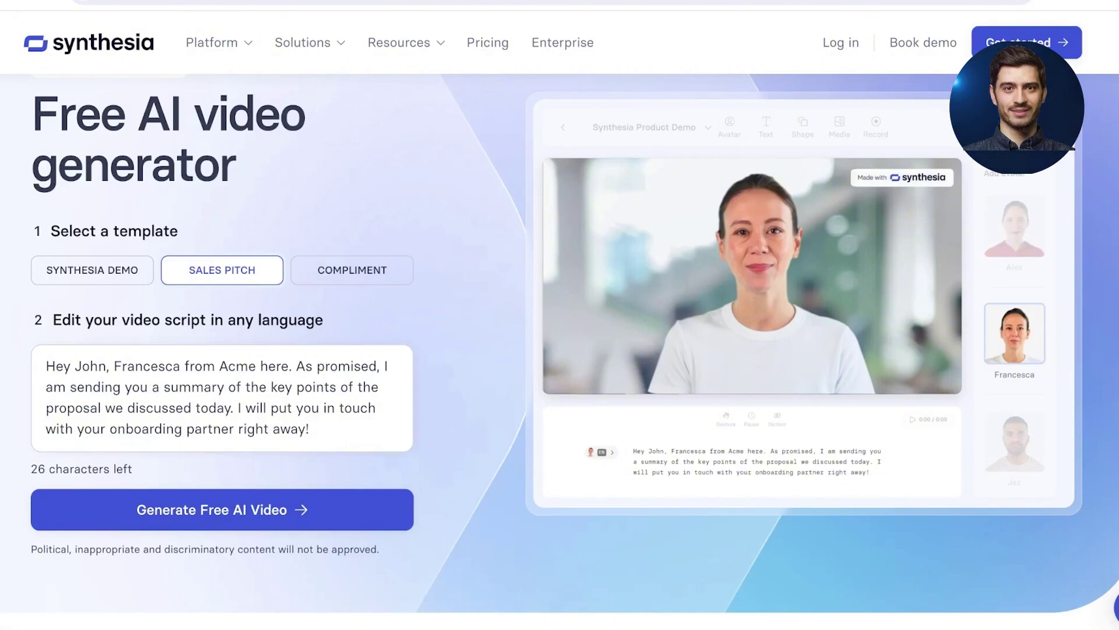
Step: Replace the script's opening sentence with a welcome-back greeting introducing the presenter
left_click_drag(309, 429, 46, 366)
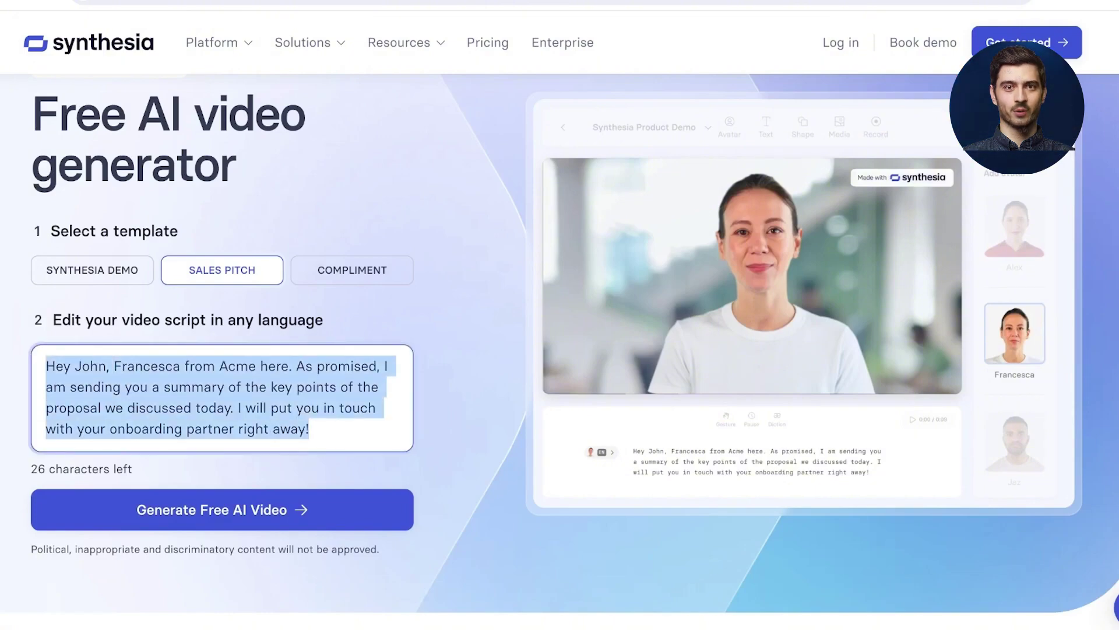
left_click(466, 385)
left_click_drag(292, 366, 46, 367)
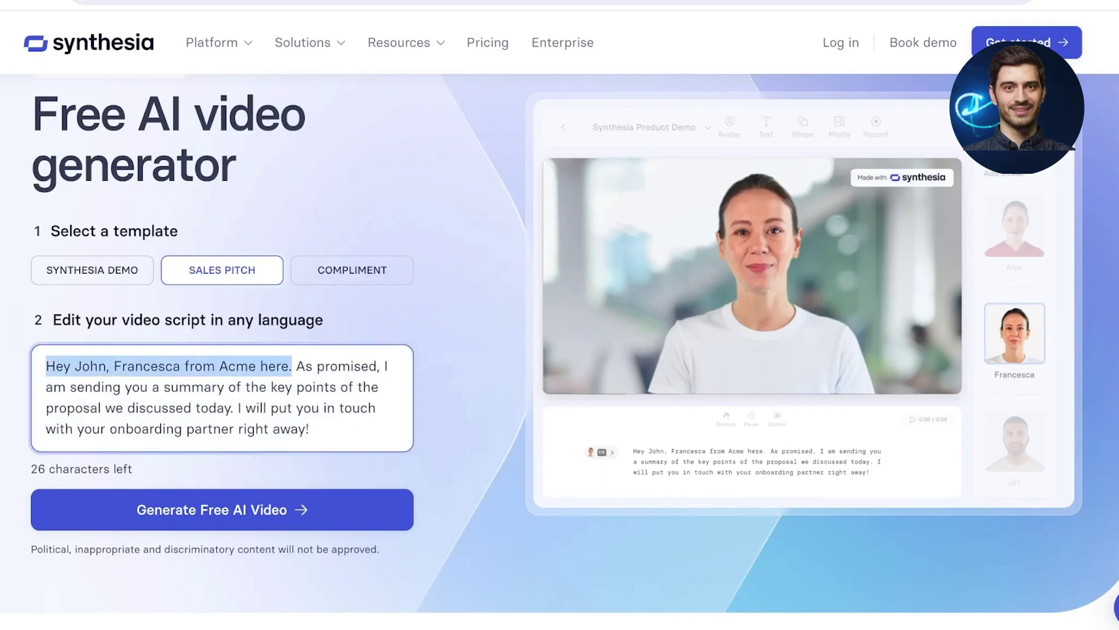
type("Hi its li")
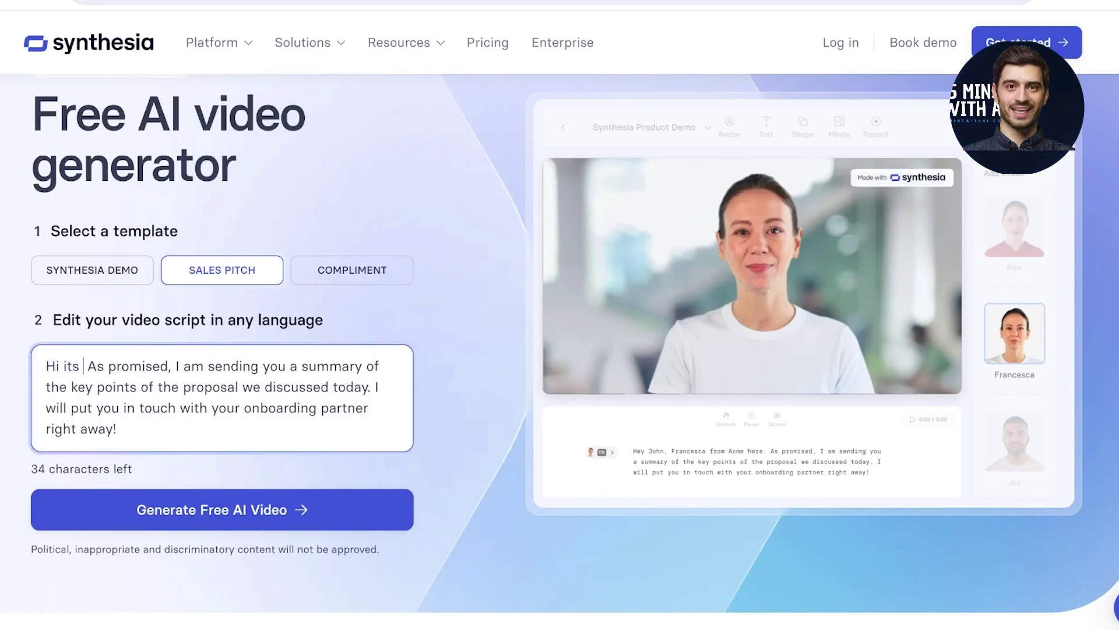
type("ly and were b")
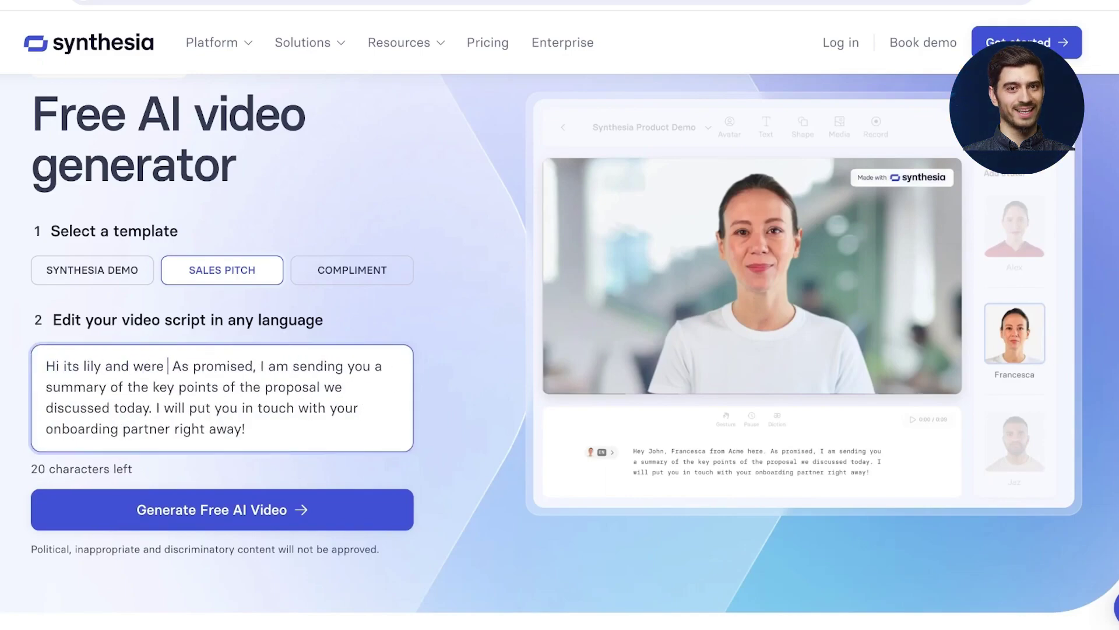
type("ack with another video. As")
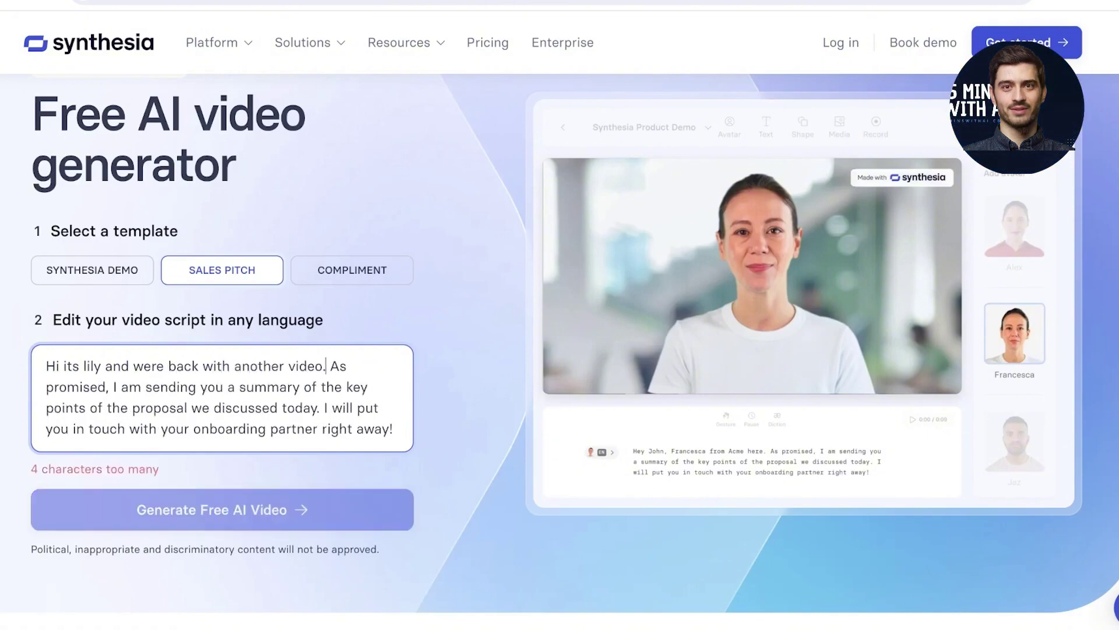
Step: Replace the rest of the script with 'am teaching you how to use our new CRM tool.'
left_click_drag(393, 429, 121, 386)
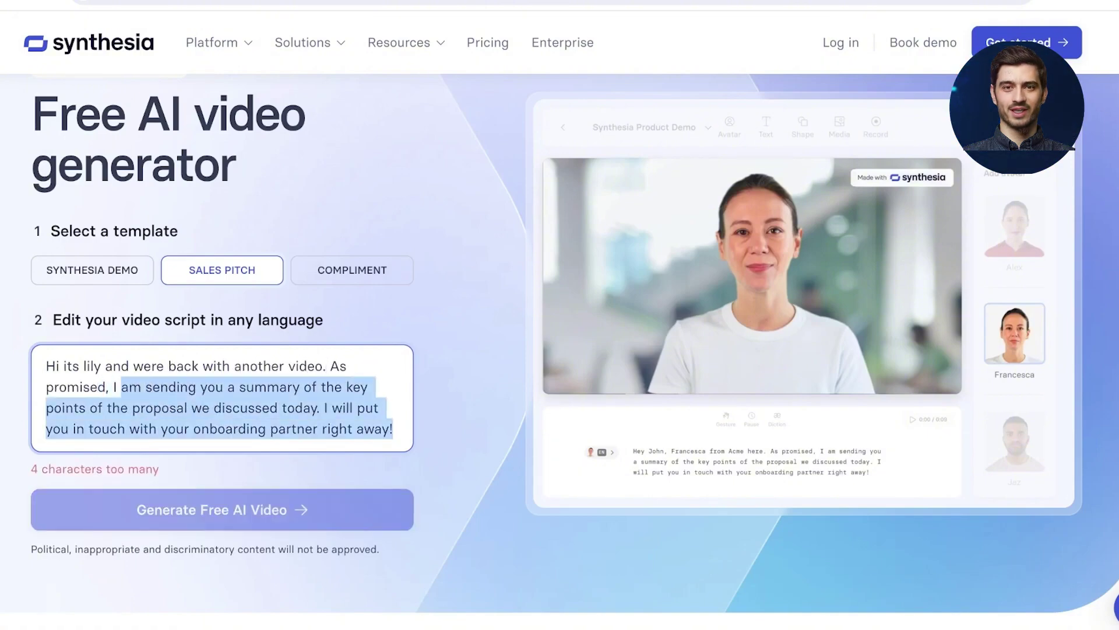
key("BackSpace")
type("am teachig")
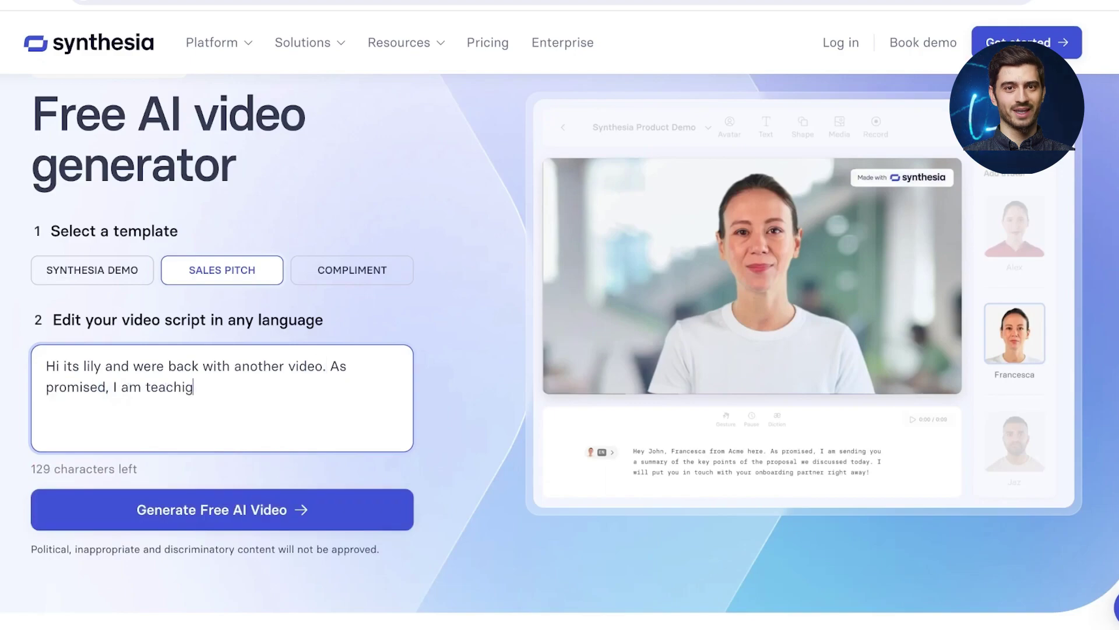
key("BackSpace")
type("ng you how ")
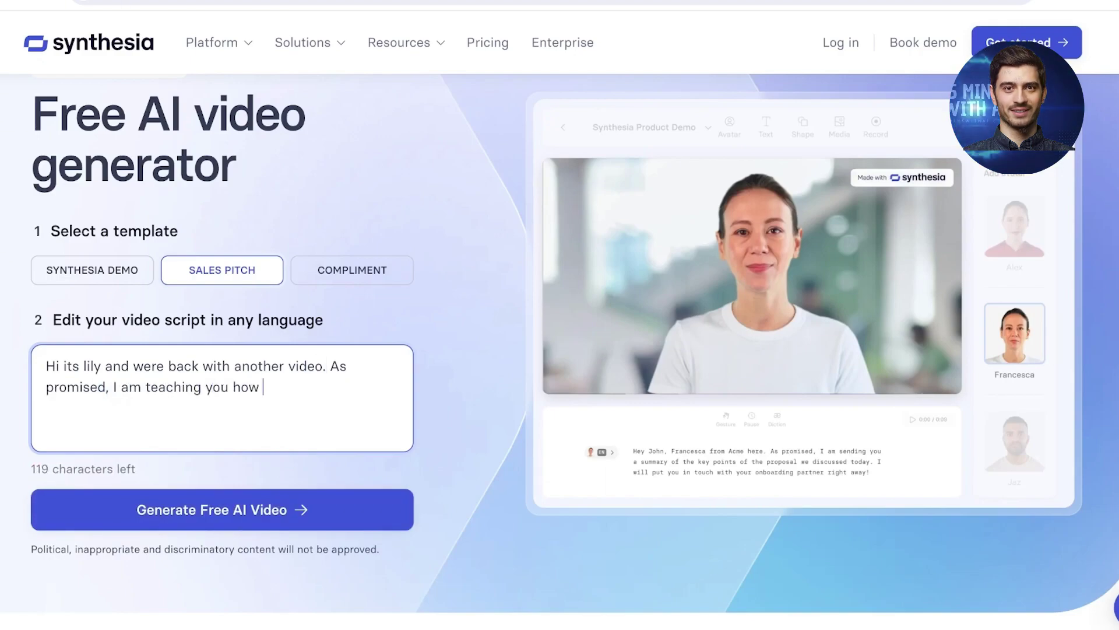
type("to use o")
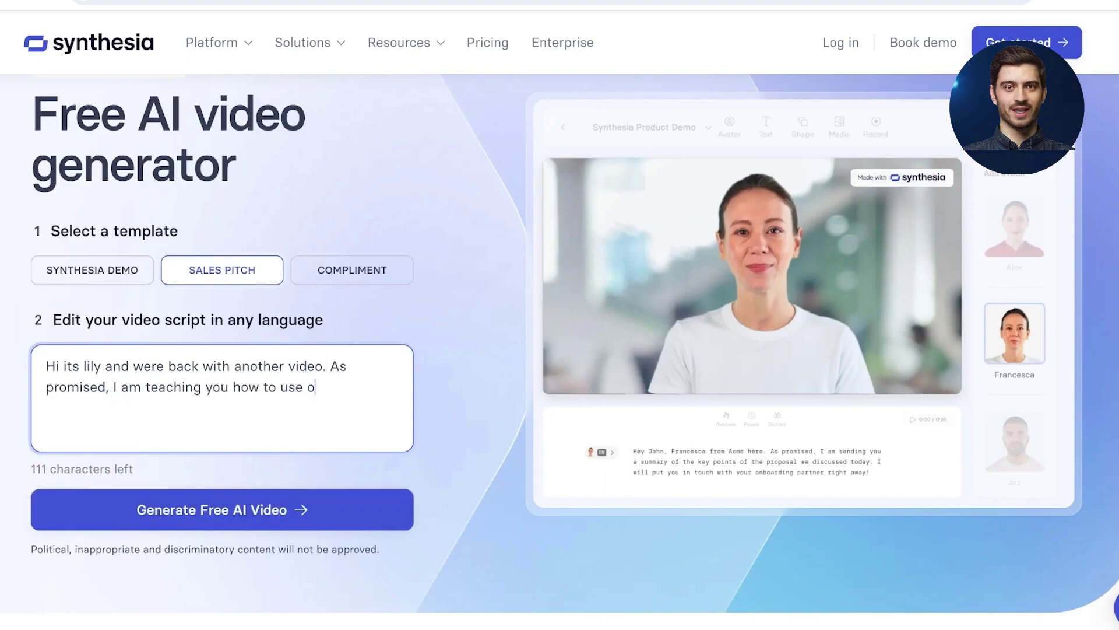
type("ur new CRM ")
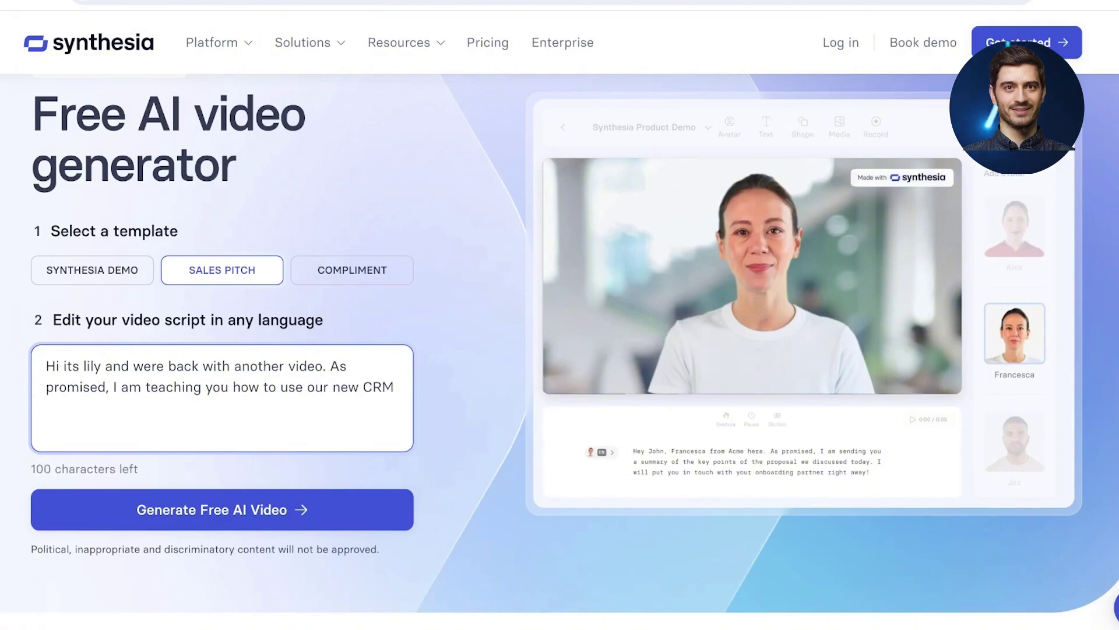
type("tool")
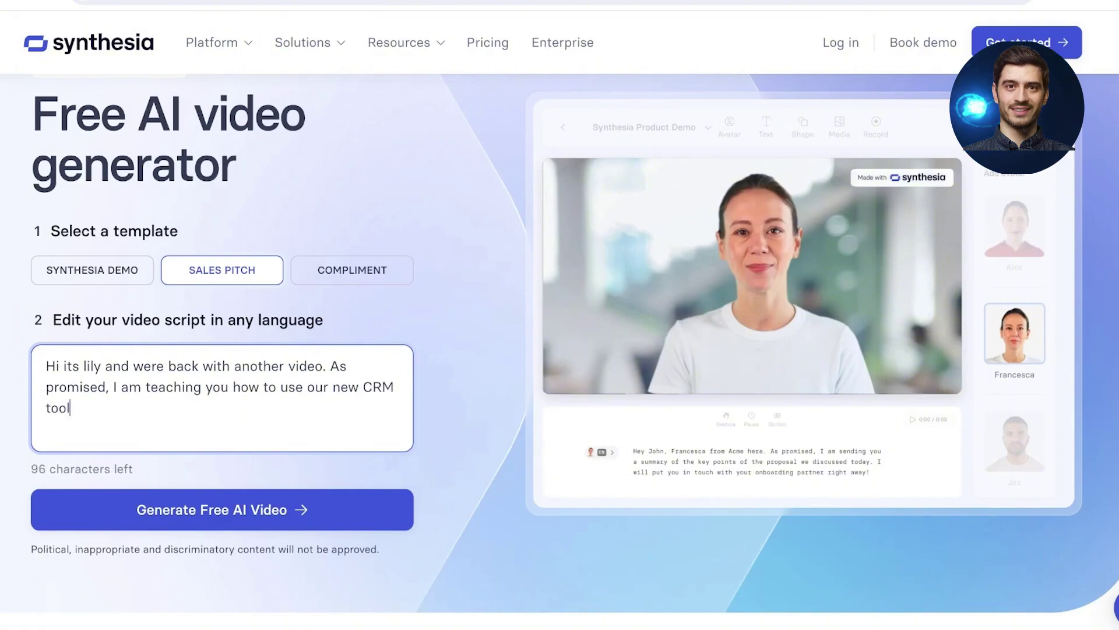
type(". ")
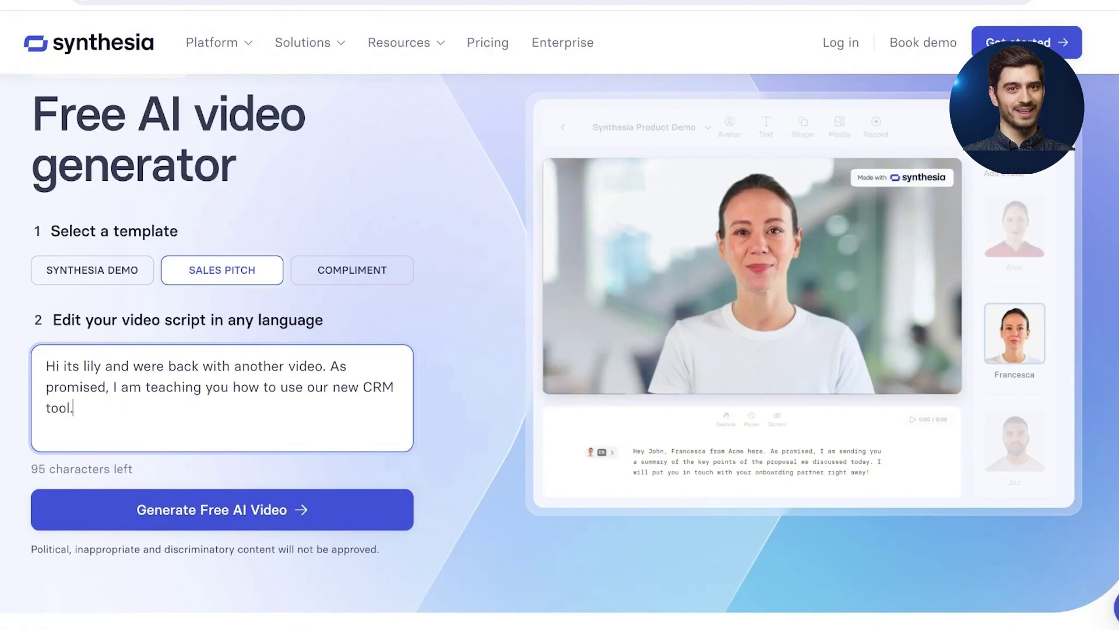
type("A")
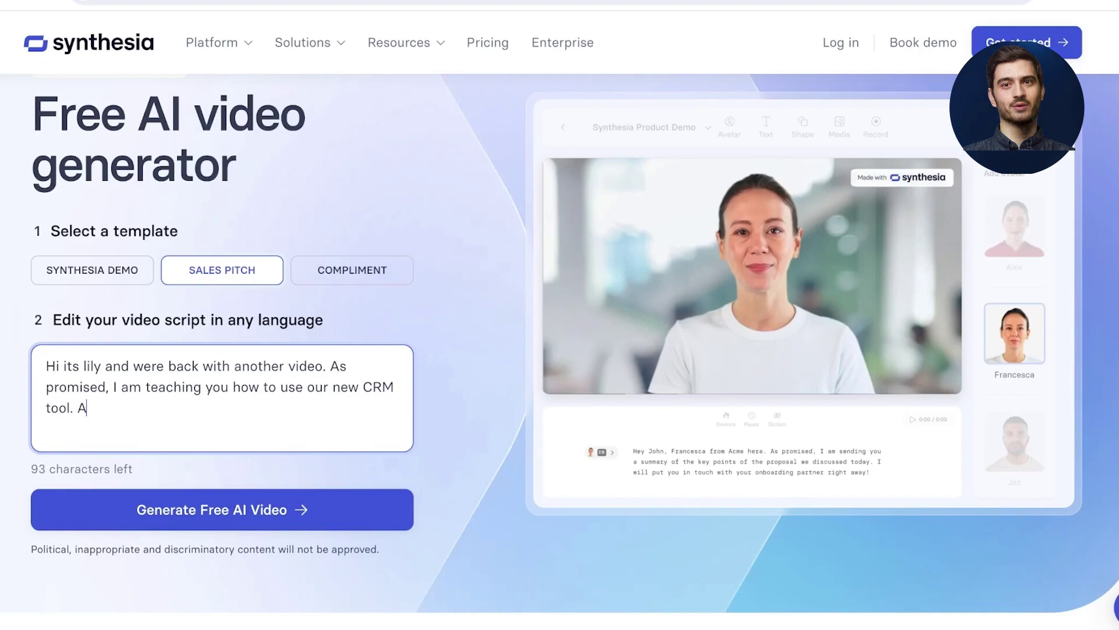
Step: Add 'Our new CRM focuses on making sure that our clients remain satisfied with our products.' after 'tool.'
key("BackSpace")
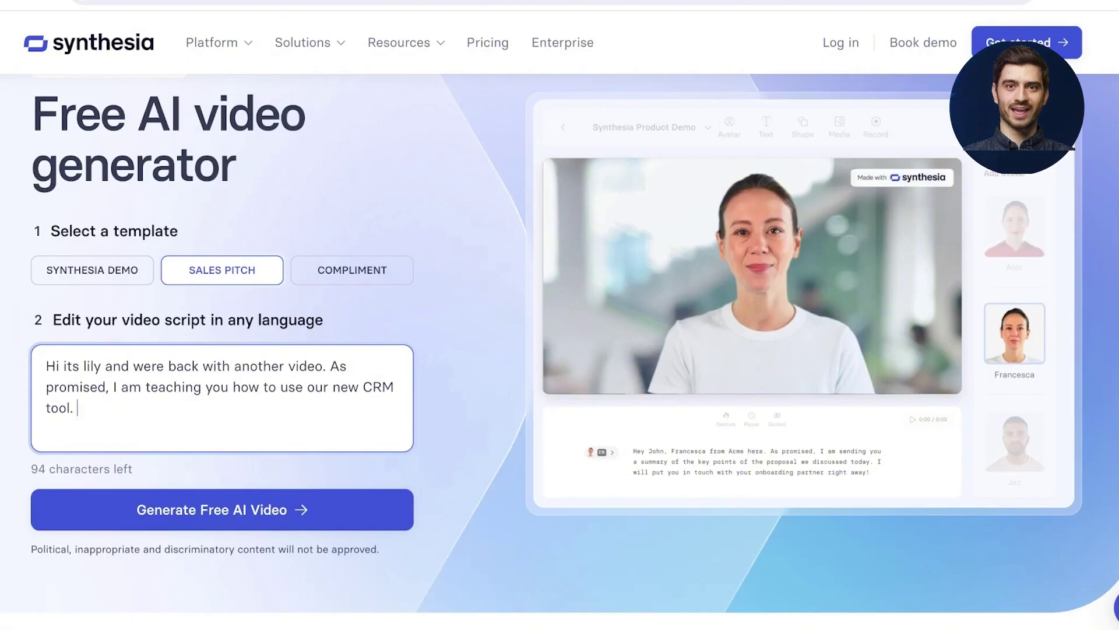
type("A")
key("BackSpace")
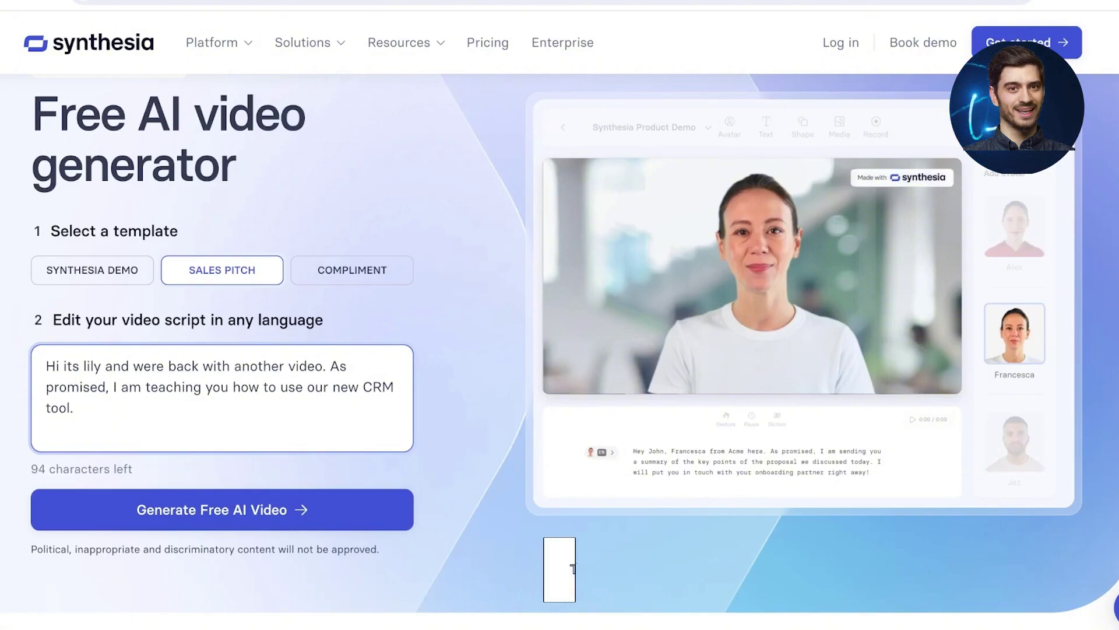
type("C")
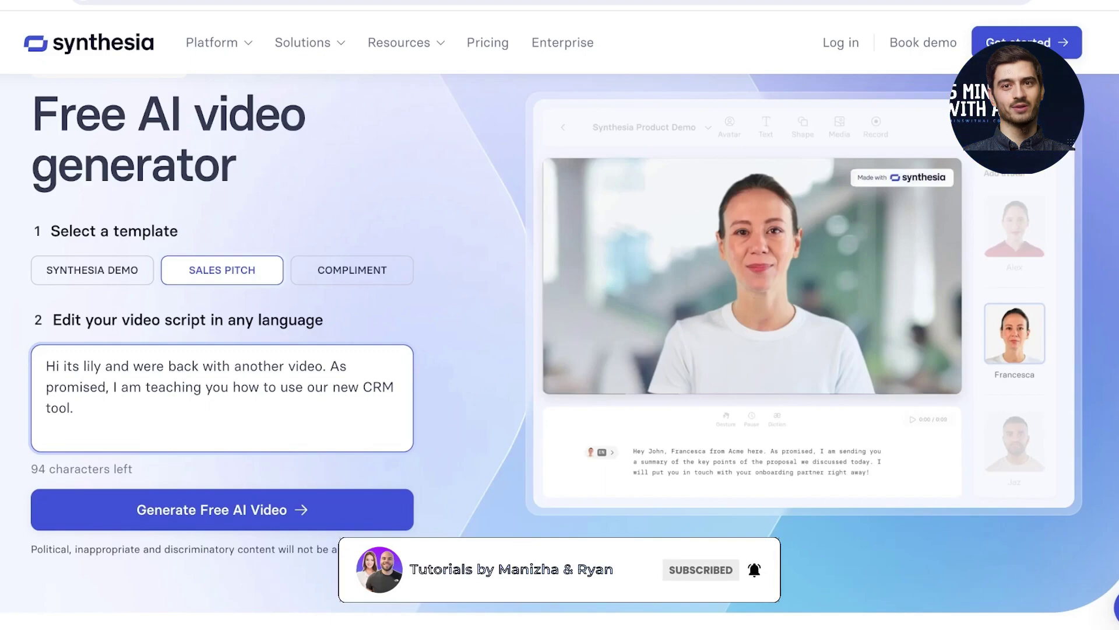
key("BackSpace")
type("Our new CRM focuses on ")
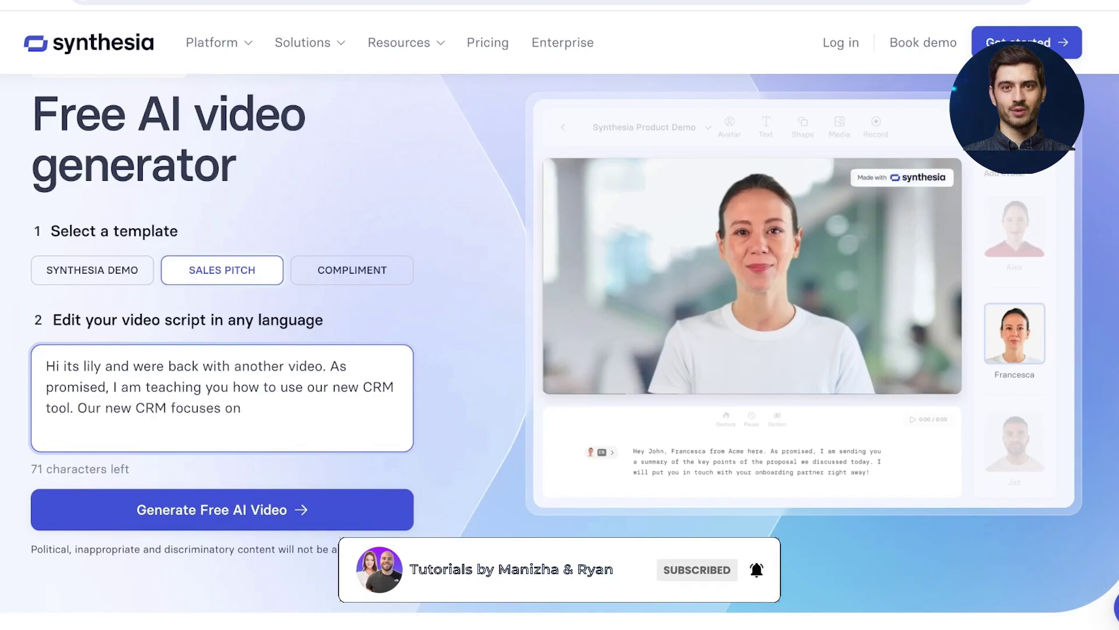
type("maki")
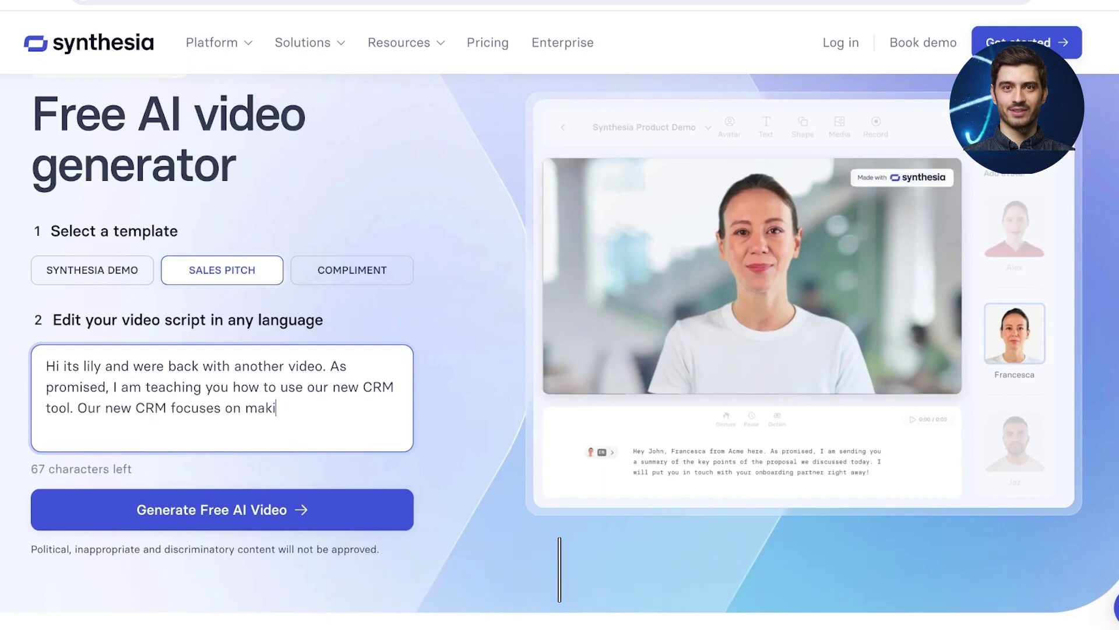
type("ng sure that o")
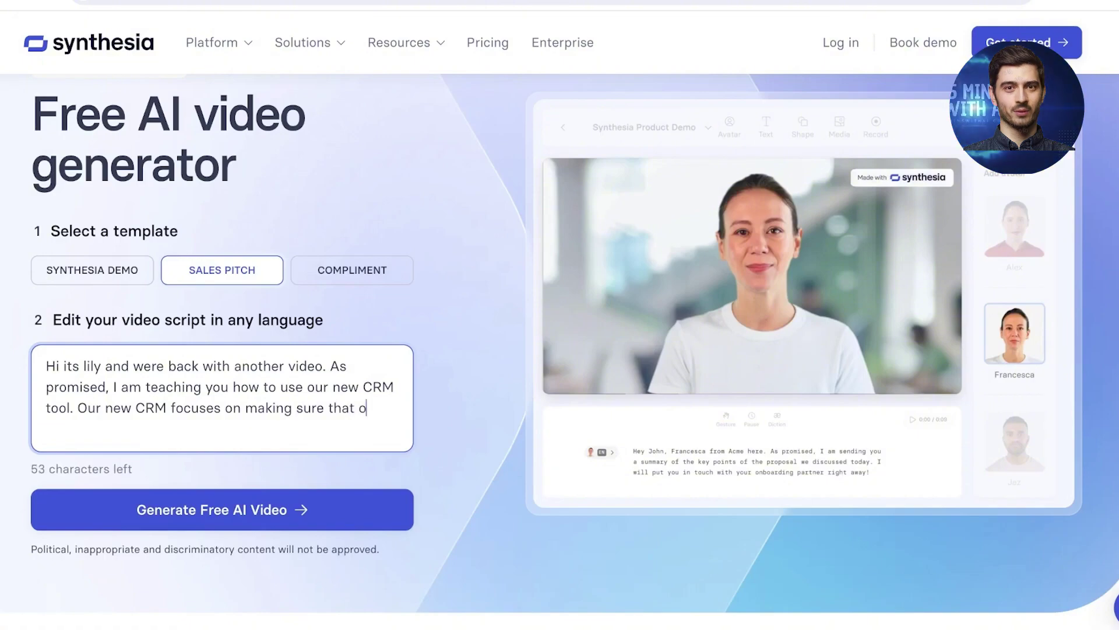
type("ur clients remain sati")
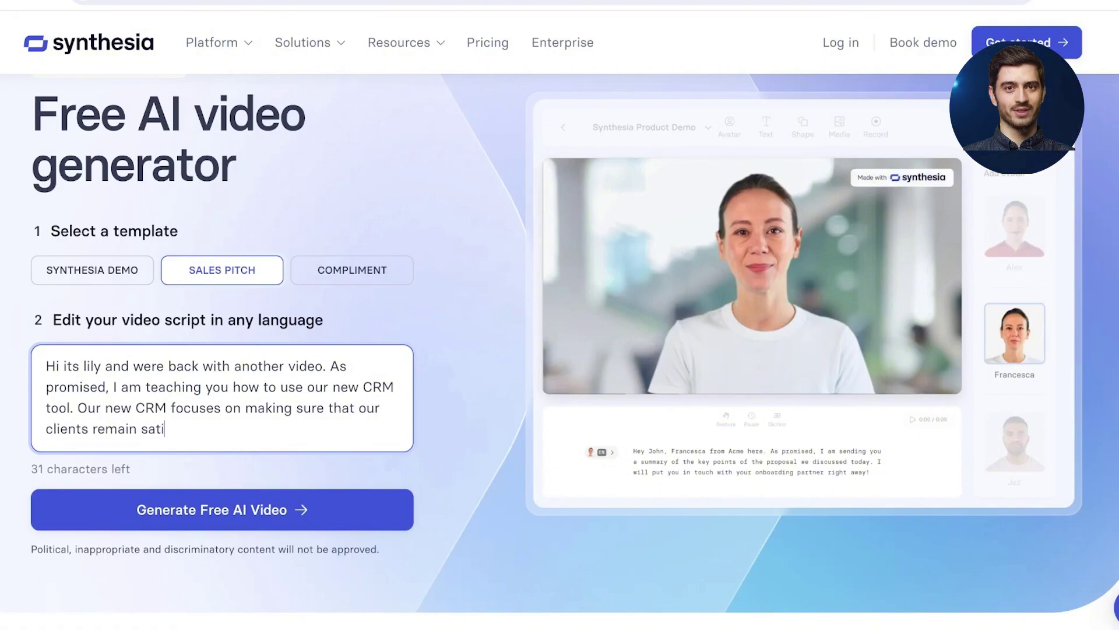
type("sfied wit")
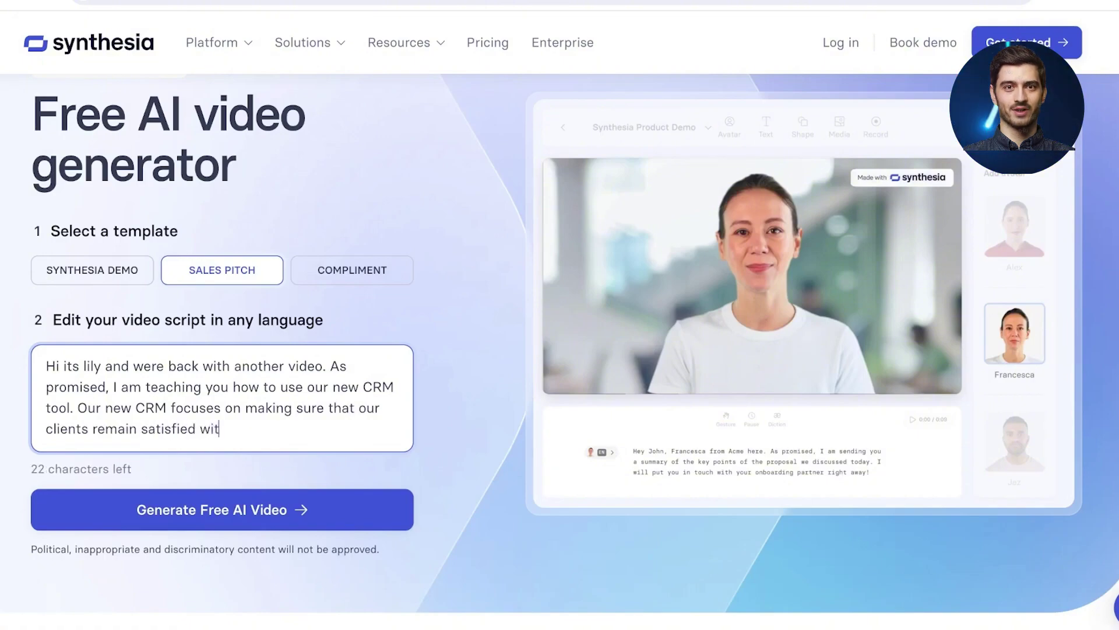
type("h our products!")
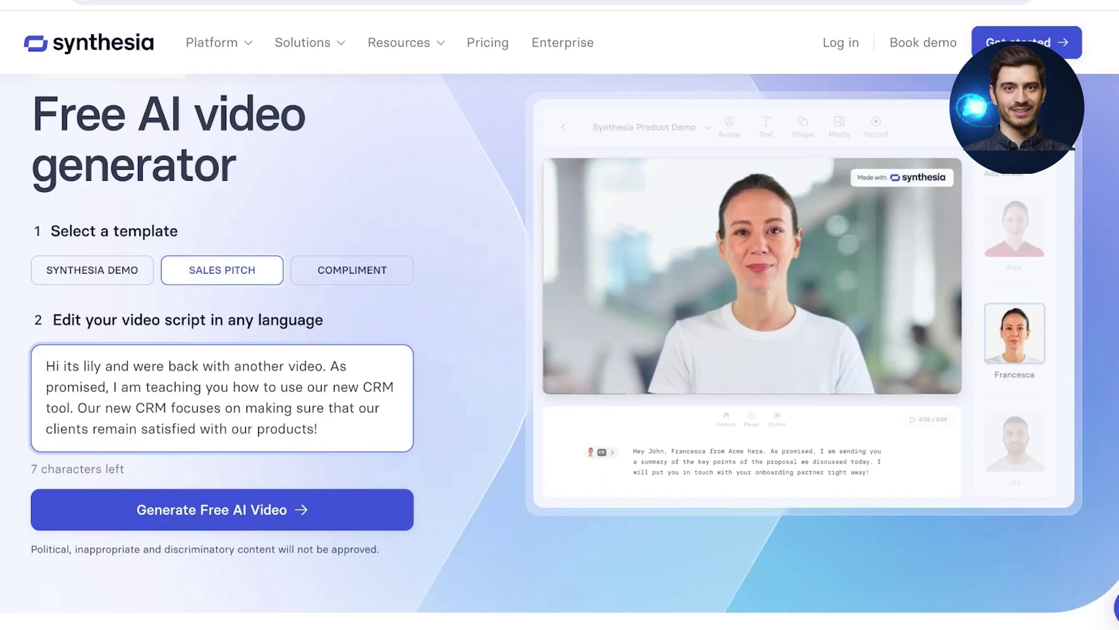
key("BackSpace")
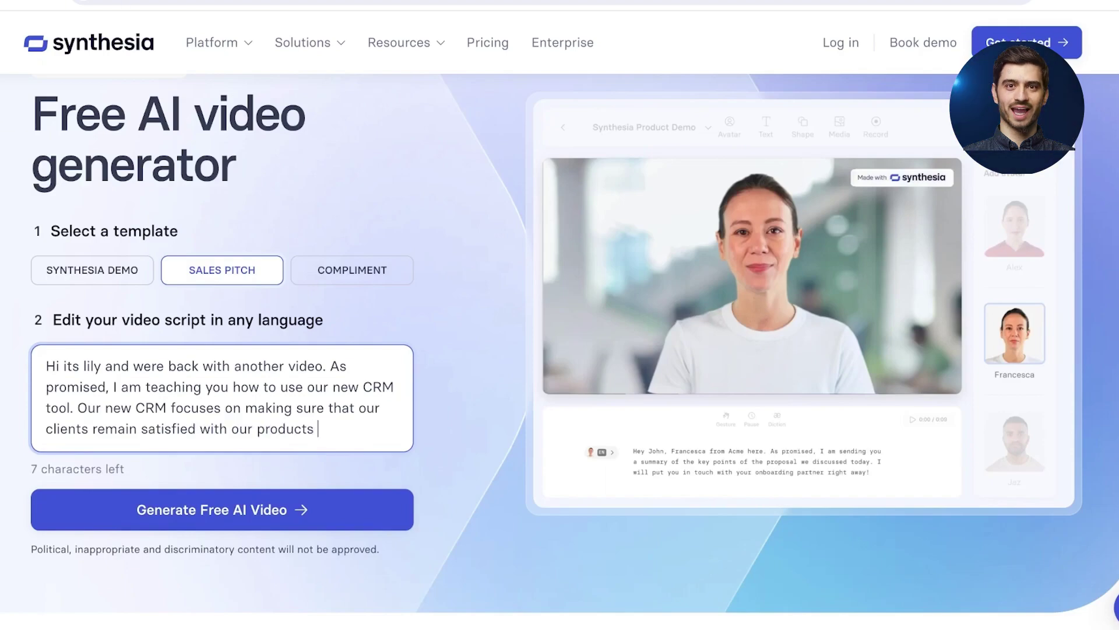
type("& servi")
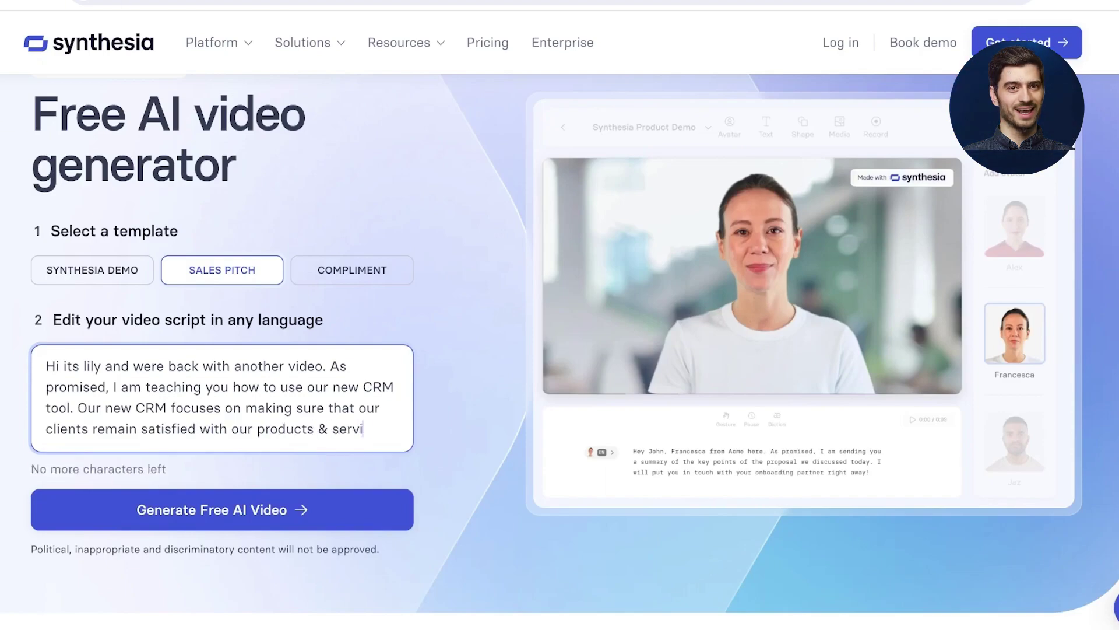
key("BackSpace")
key("BackSpace")
key("BackSpace")
key("BackSpace")
key("BackSpace")
key("BackSpace")
key("BackSpace")
key("BackSpace")
key("BackSpace")
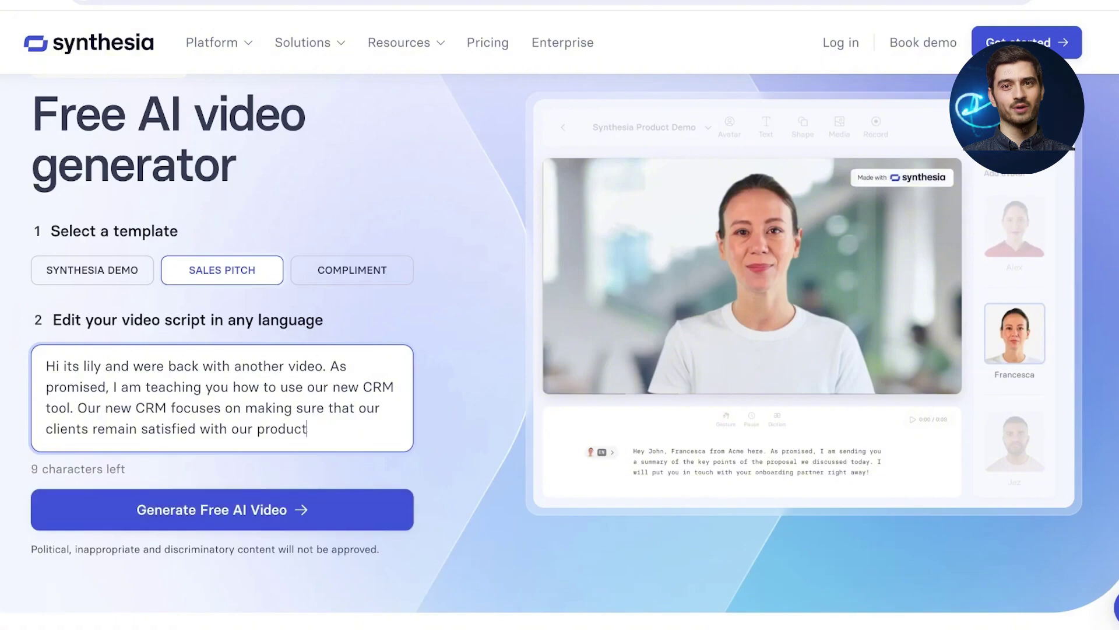
type("s.")
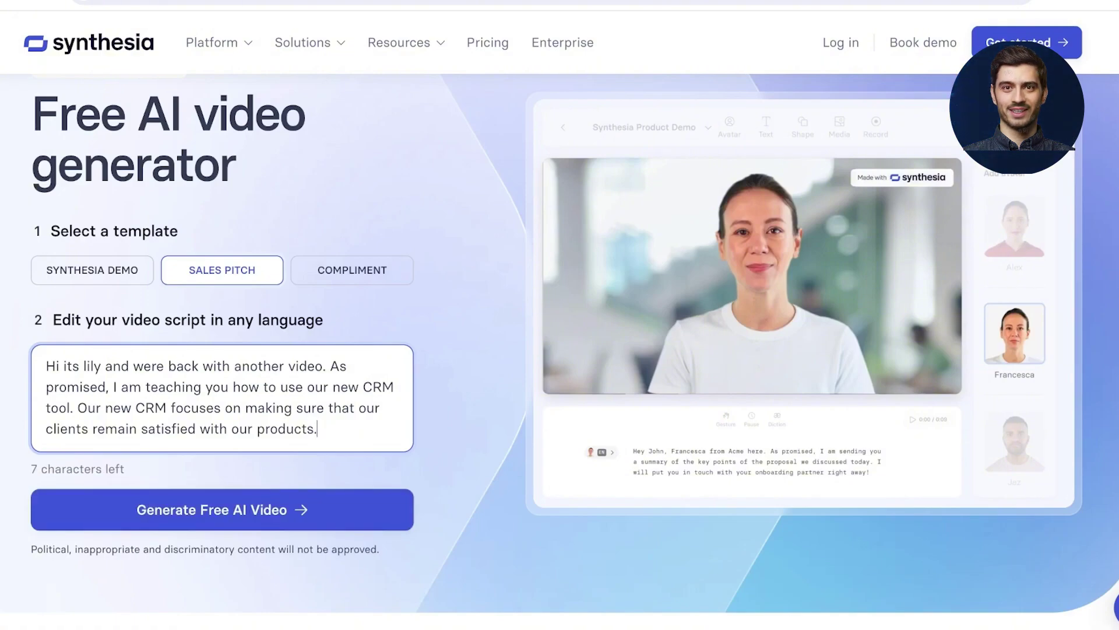
Step: Submit the script and enter the first name, last name and e-mail address in the request form
left_click(222, 509)
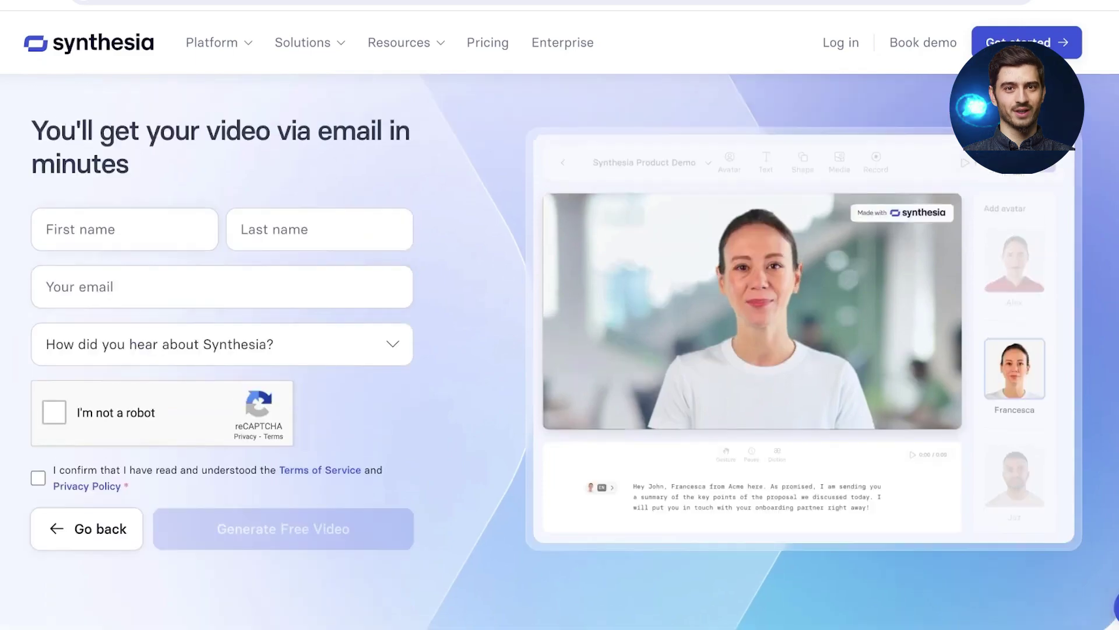
left_click(125, 229)
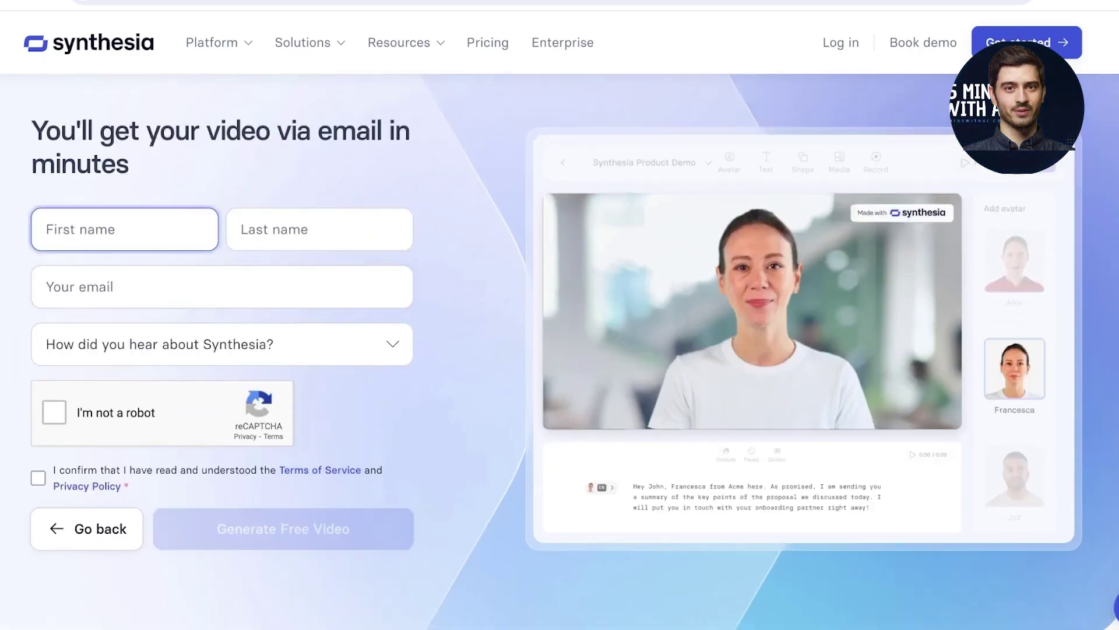
key("ctrl+a")
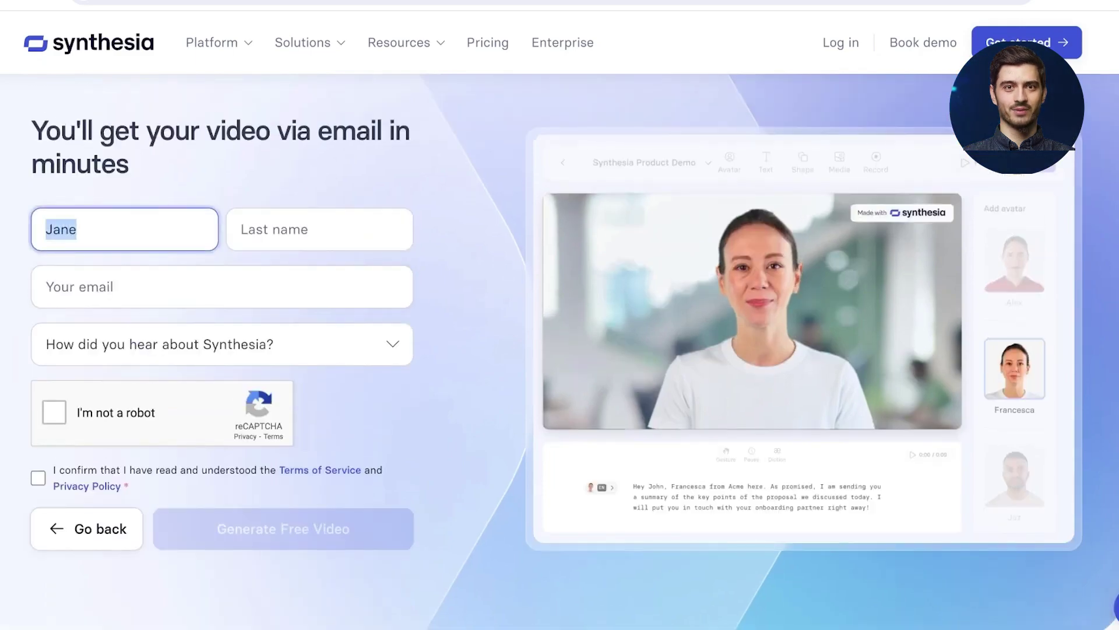
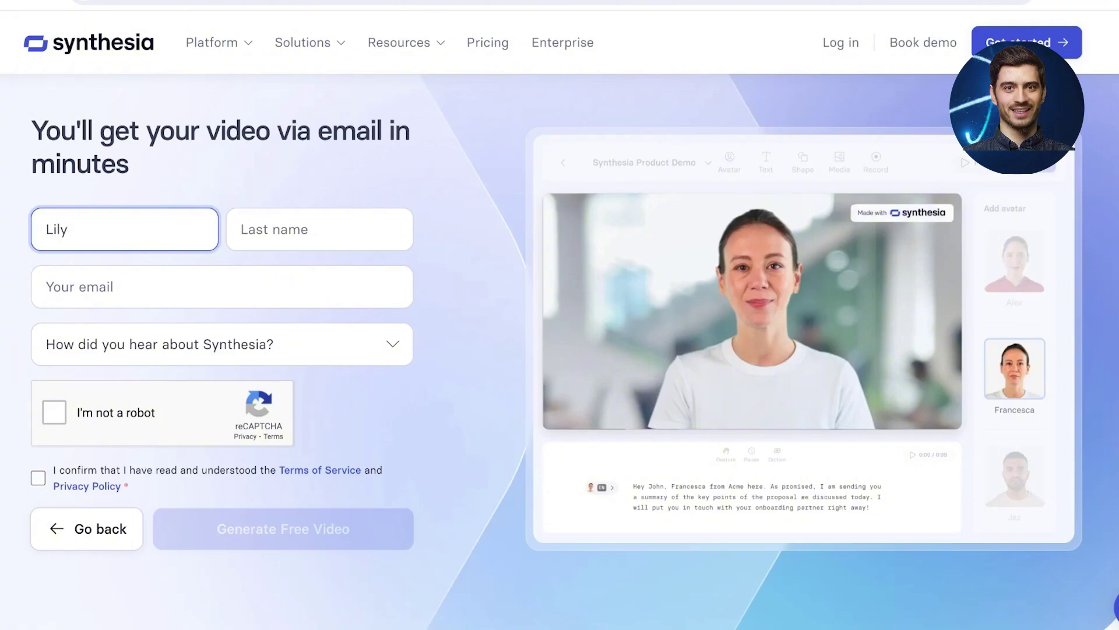
key("Tab")
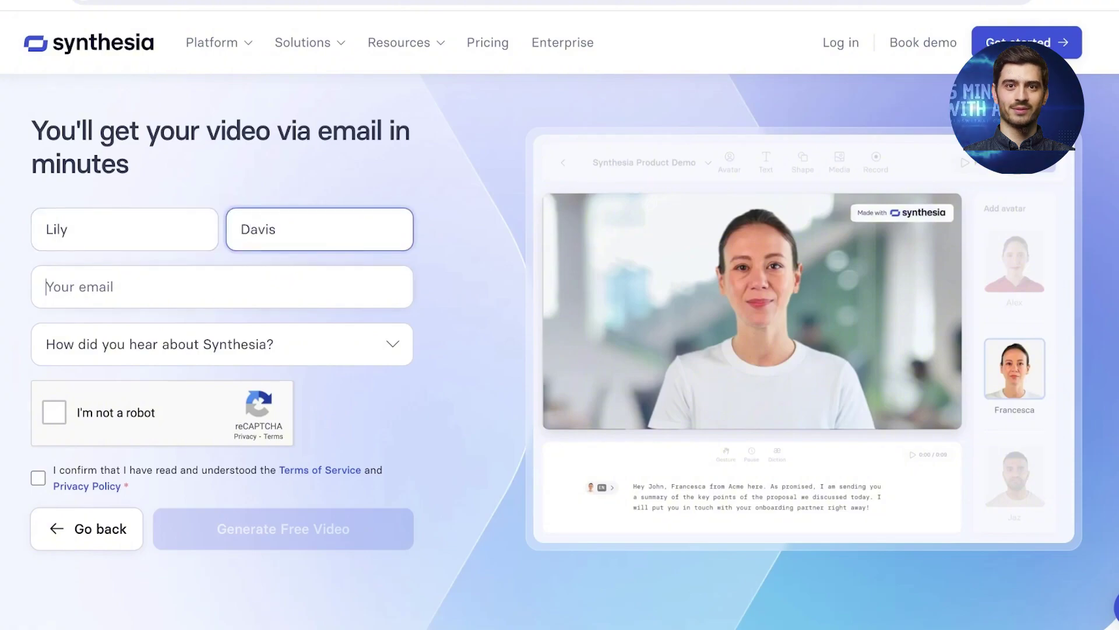
key("Tab")
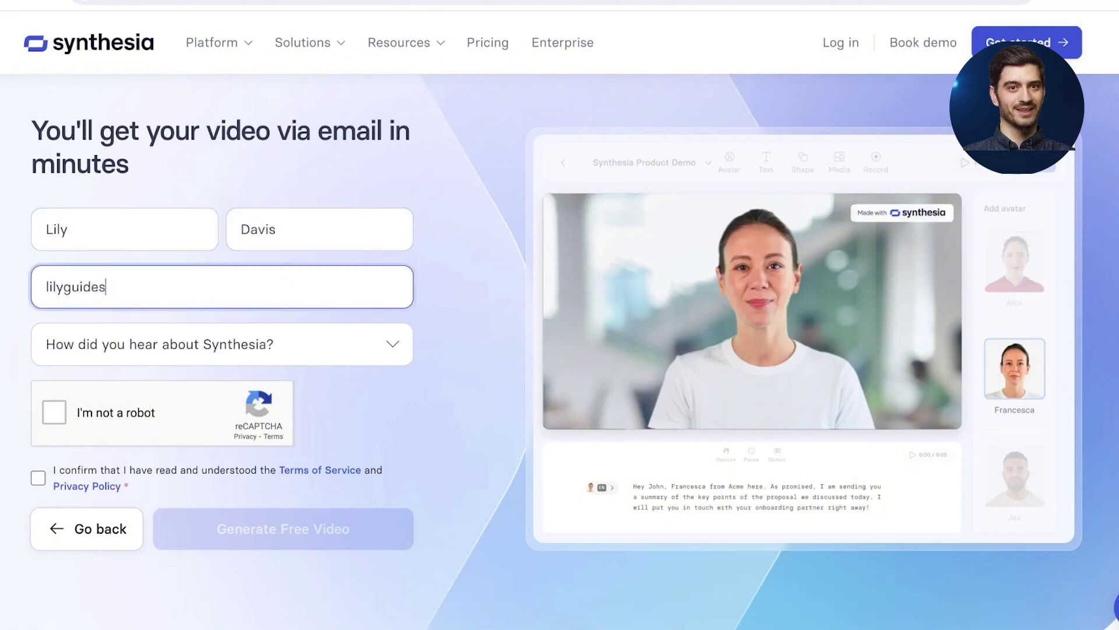
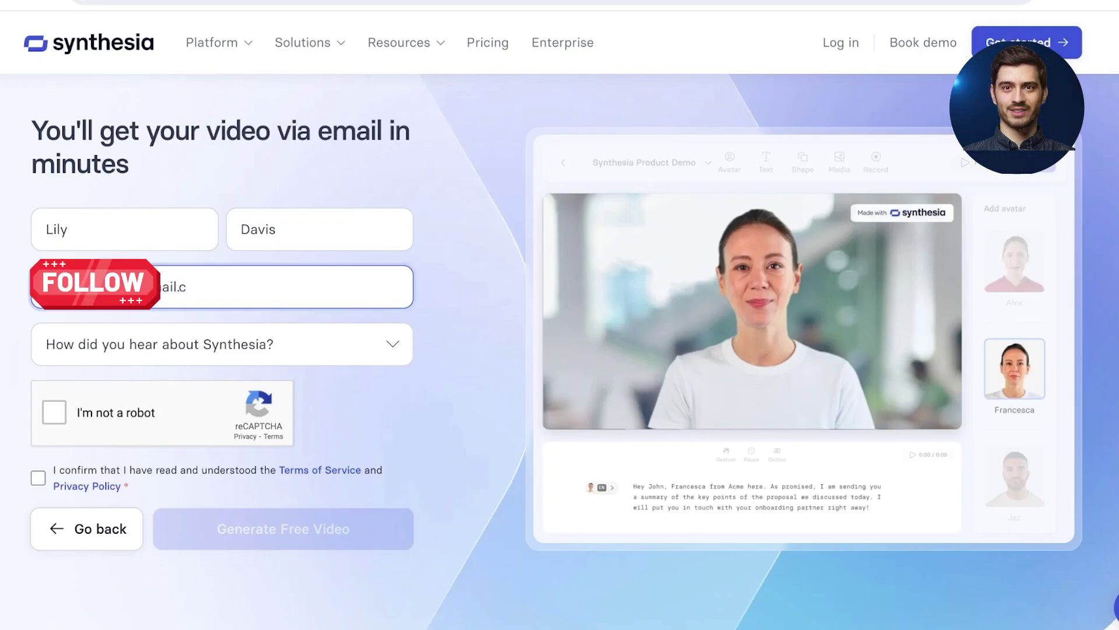
Step: Choose 'From a friend' as referral source, pass the robot check and accept the terms
key("Tab")
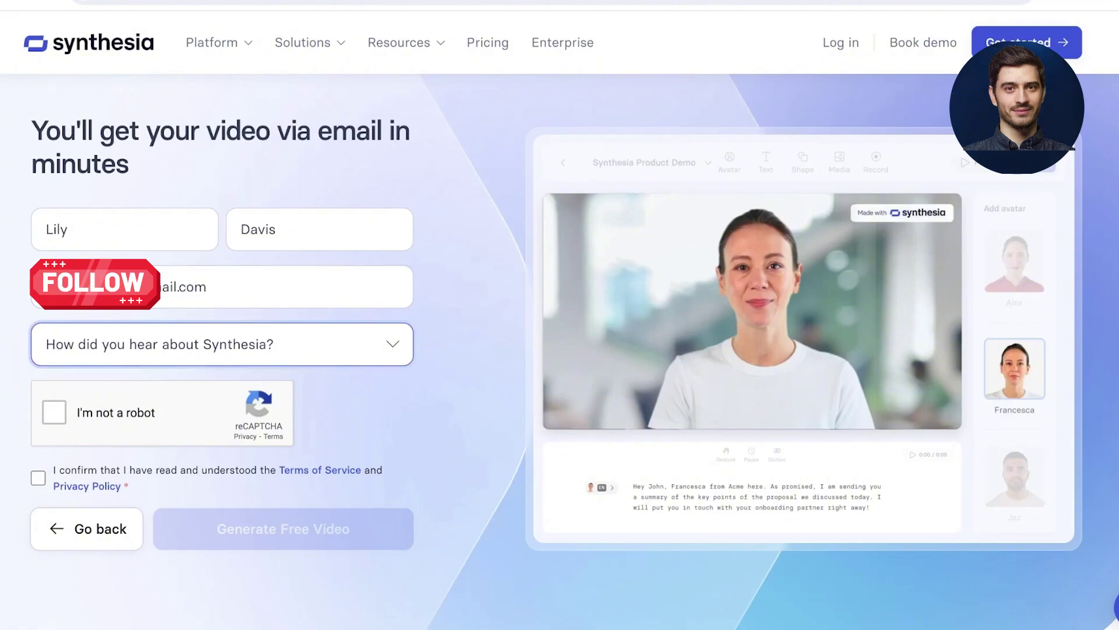
key("Down")
key("Tab")
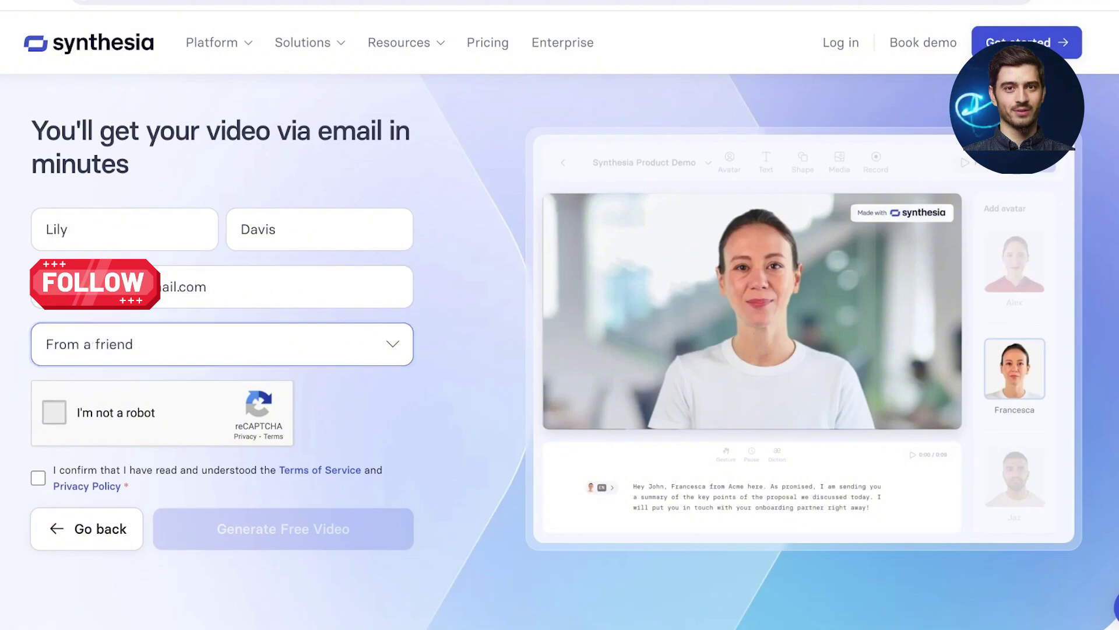
key("space")
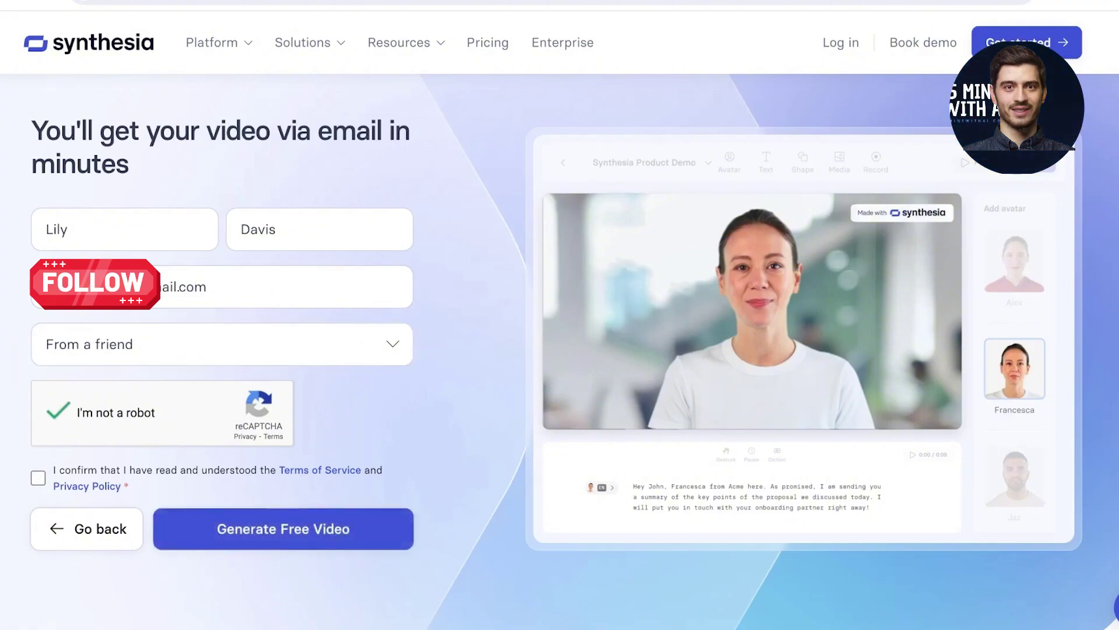
key("Tab")
key("space")
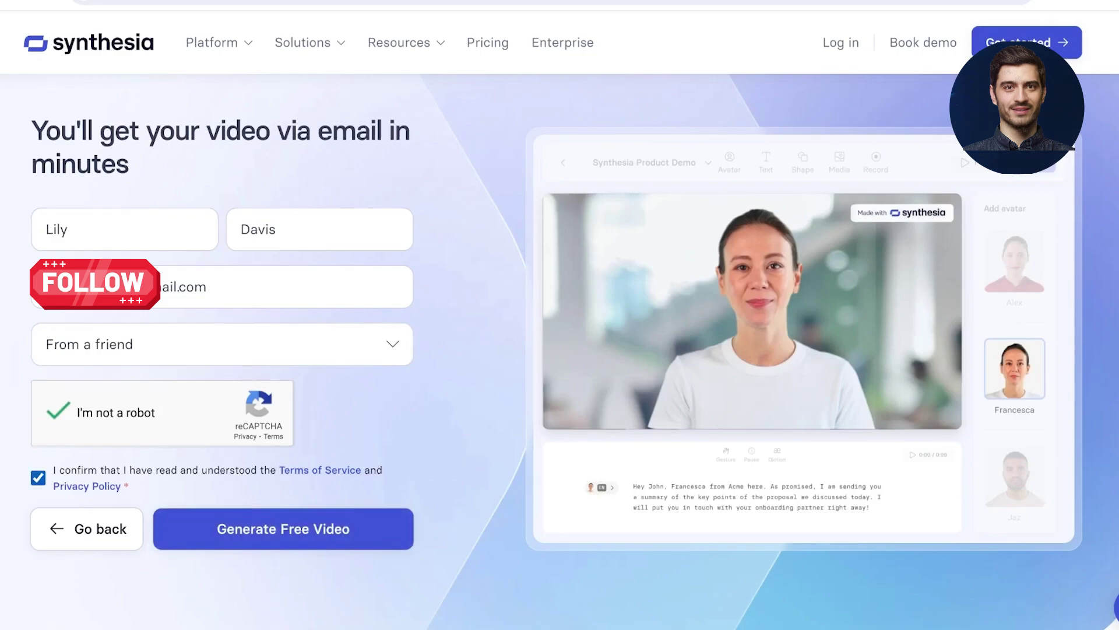
key("Tab")
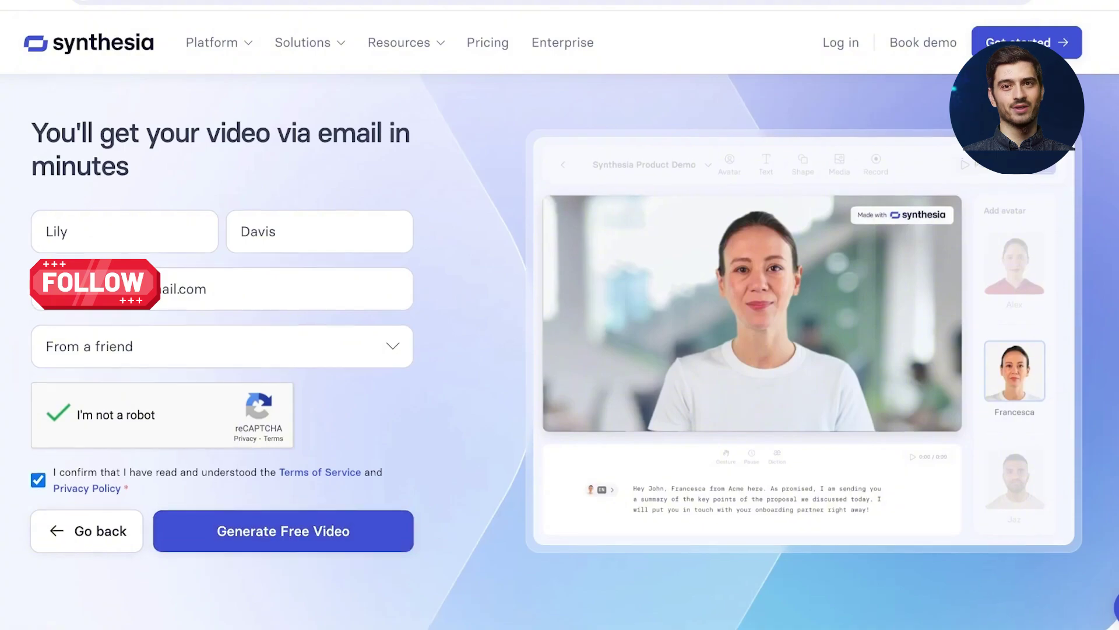
scroll(574, 349, "down", 1)
Step: Generate the free video, view the 'Your video is coming via email!' page, and open a new tab
key("Return")
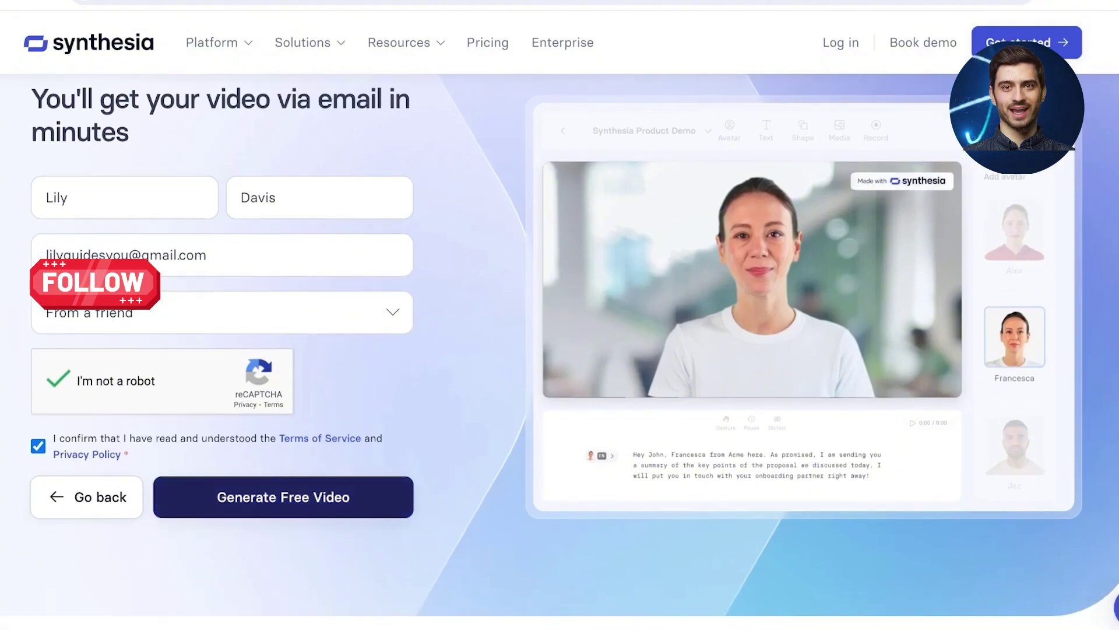
scroll(560, 343, "down", 5)
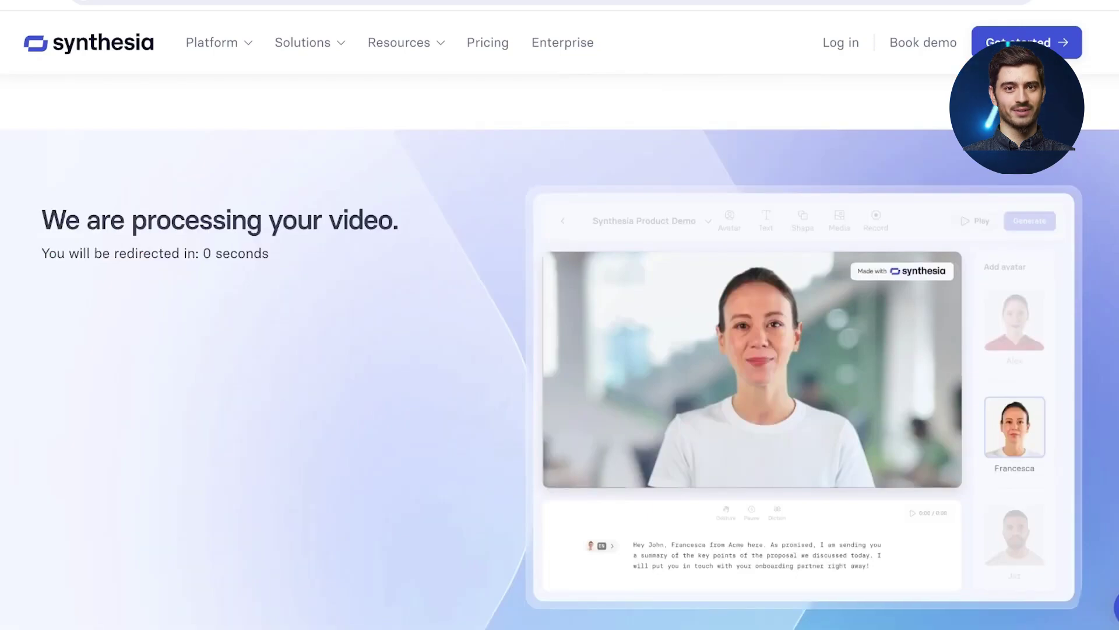
scroll(552, 355, "down", 1)
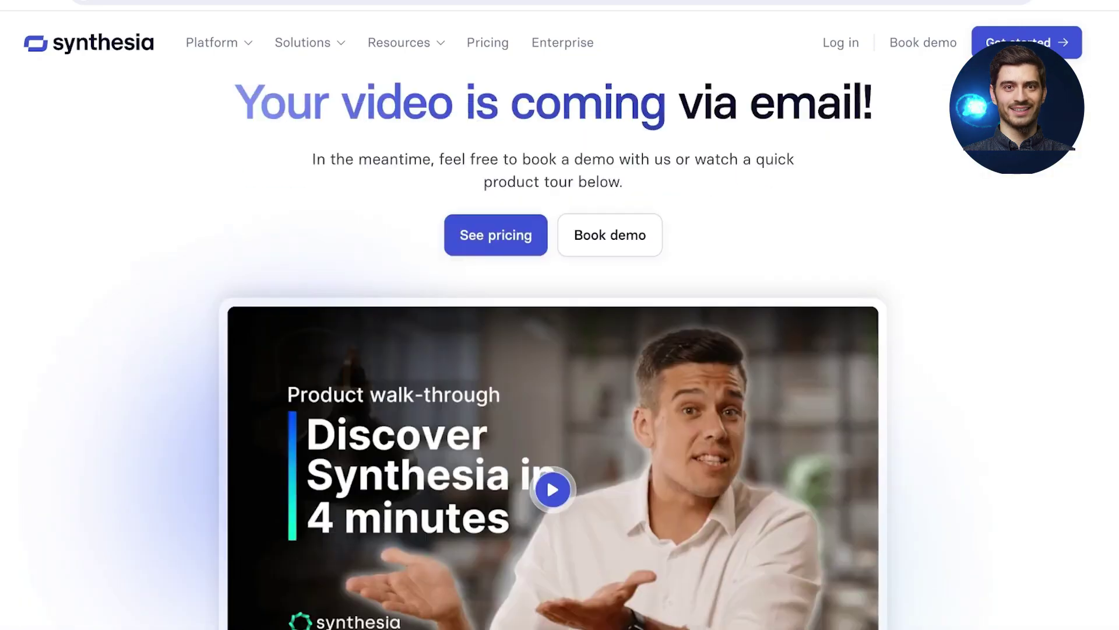
scroll(553, 355, "up", 1)
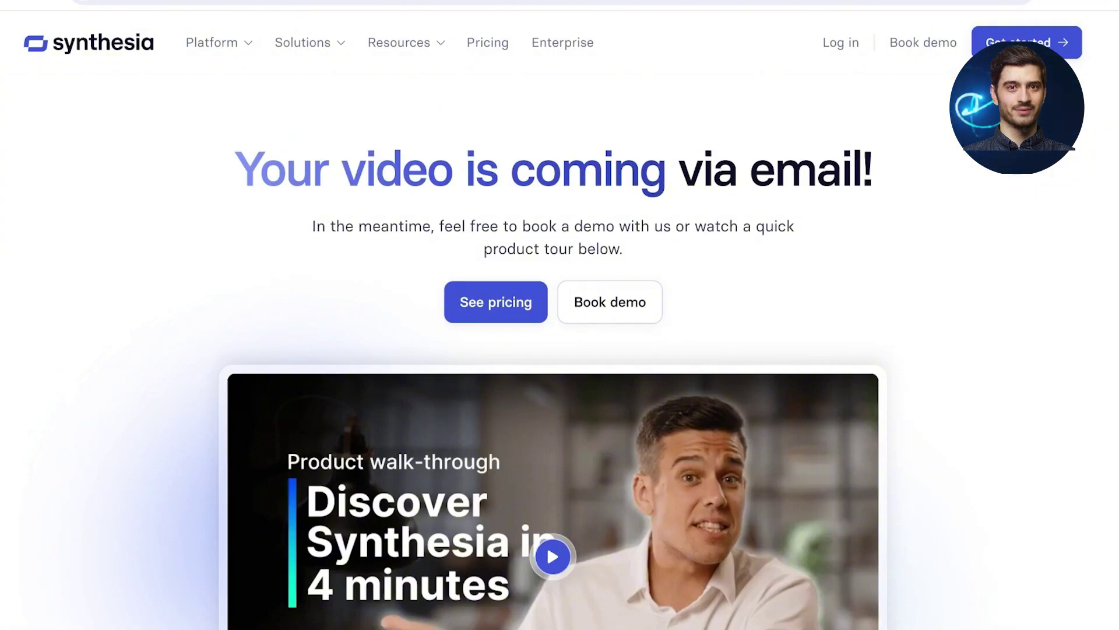
scroll(559, 349, "down", 5)
scroll(560, 349, "up", 5)
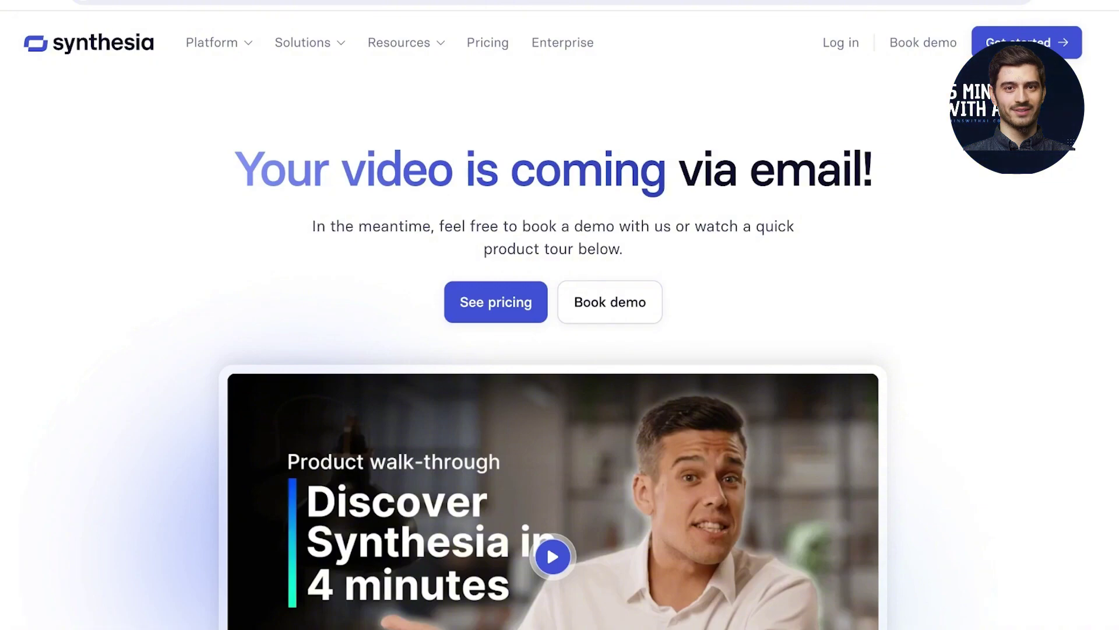
key("super+t")
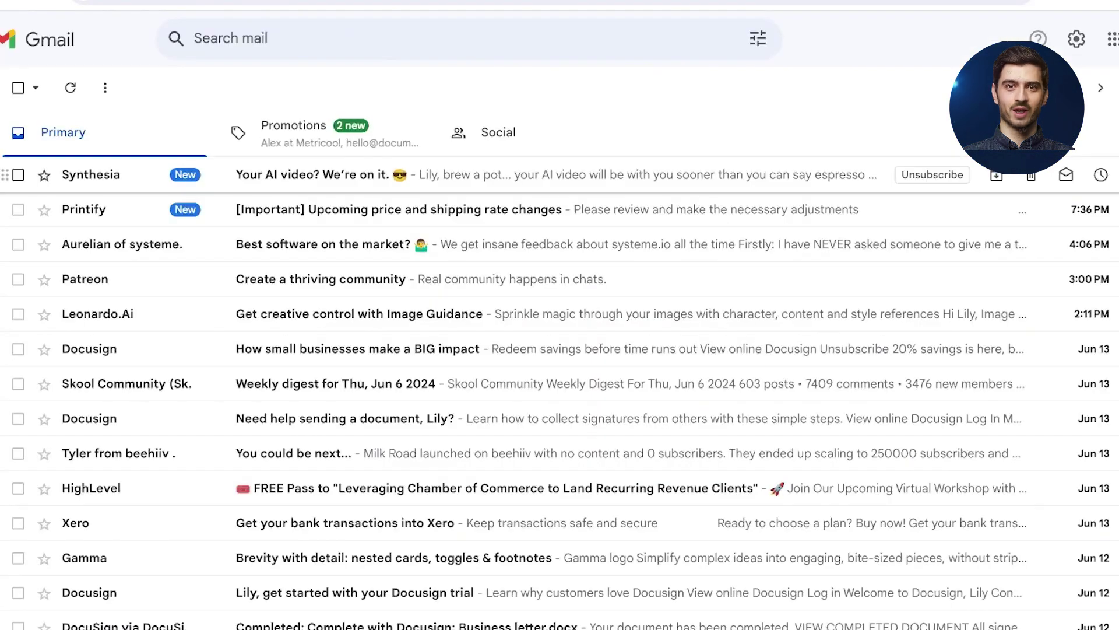
Step: Read Synthesia's 'Your AI video? We're on it.' email, then go from Social back to Primary
left_click(524, 174)
scroll(583, 349, "up", 3)
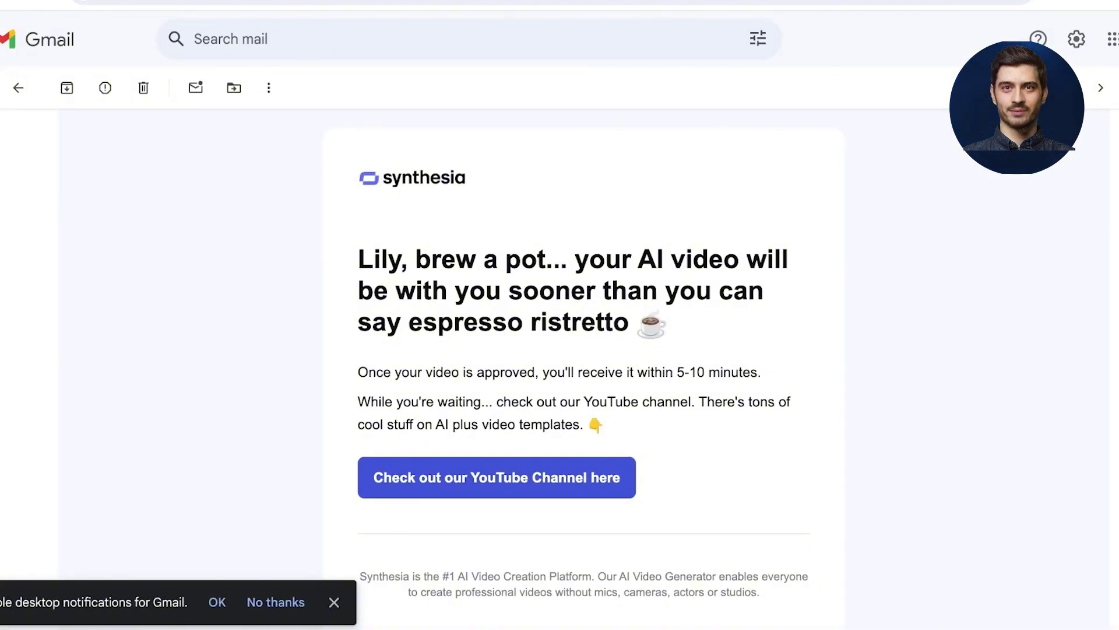
scroll(583, 350, "down", 5)
scroll(583, 350, "up", 7)
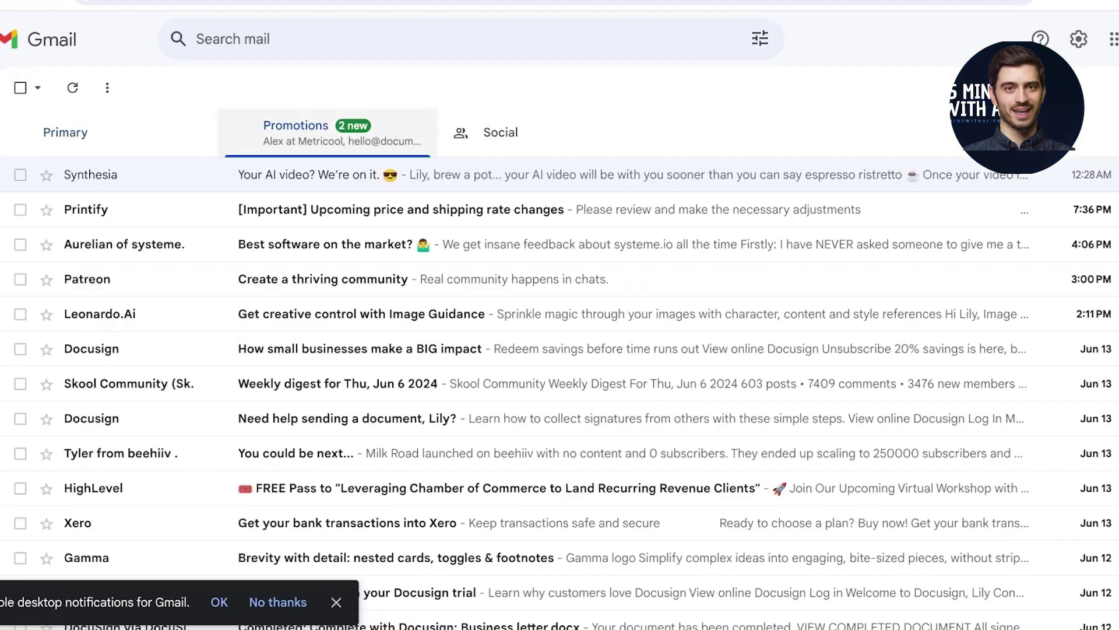
left_click(542, 132)
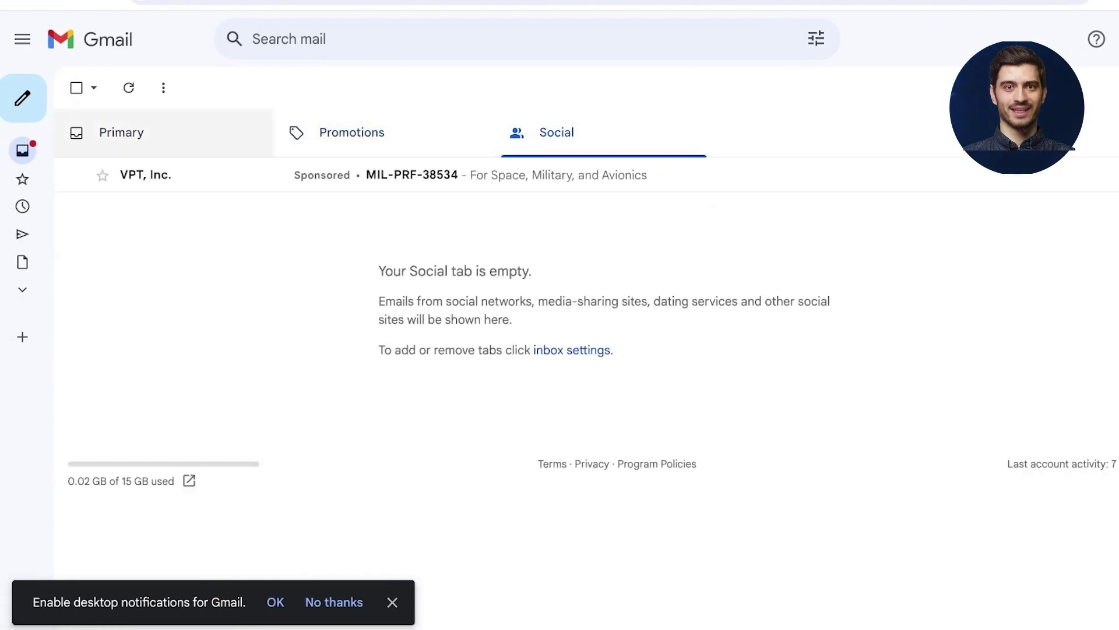
left_click(121, 132)
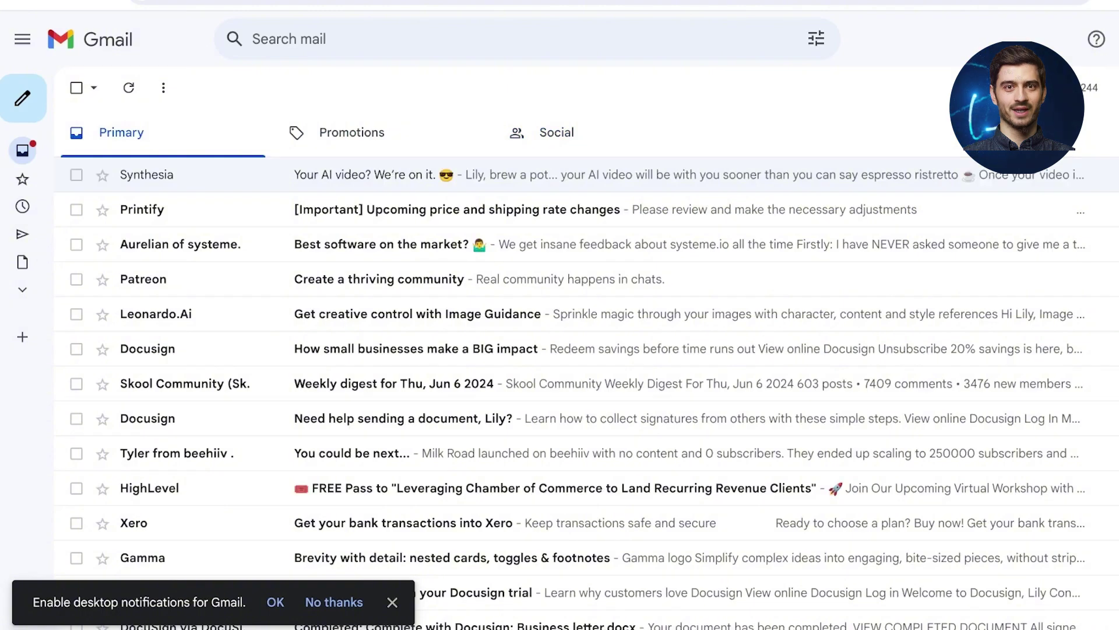
mouse_move(24, 175)
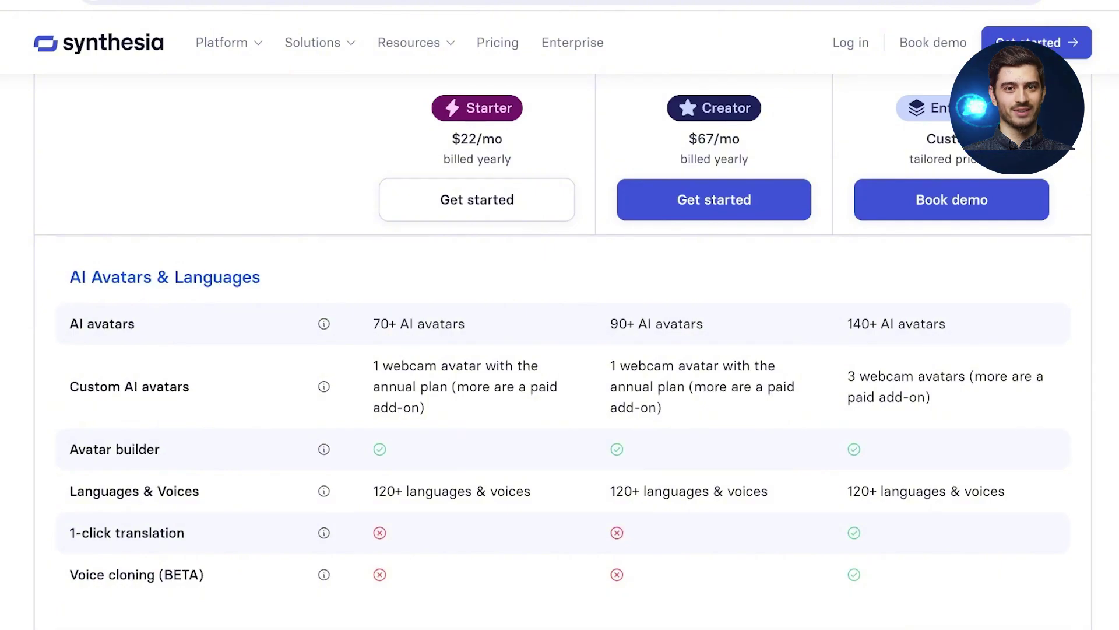
Step: Scroll through the Compare plans table's seats, usage limits and AI avatar rows
scroll(560, 431, "up", 4)
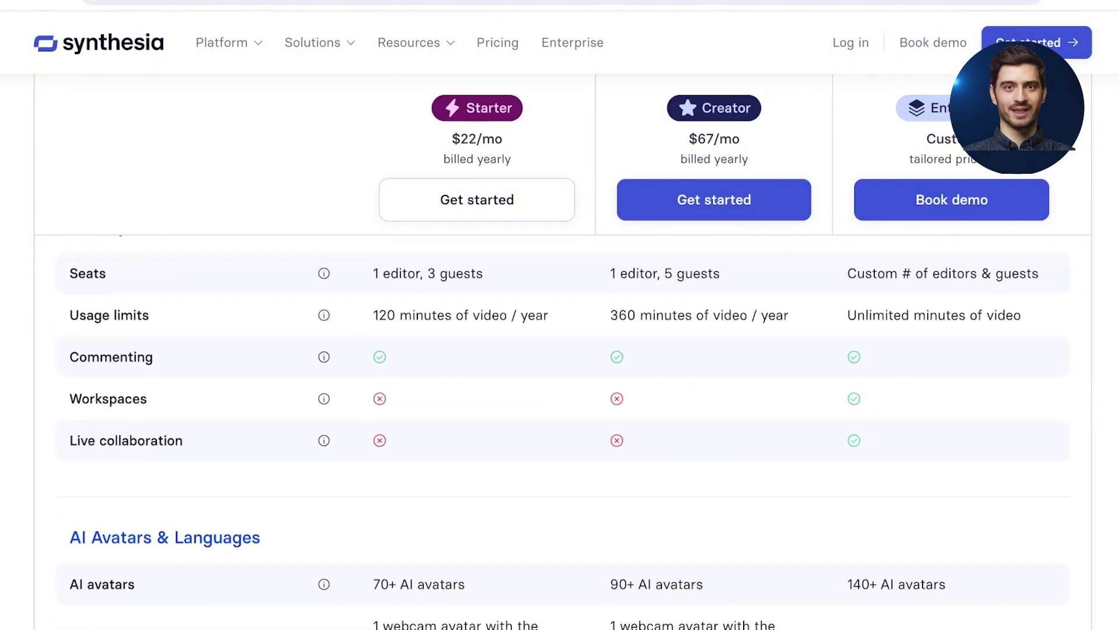
scroll(560, 431, "up", 3)
scroll(560, 350, "down", 1)
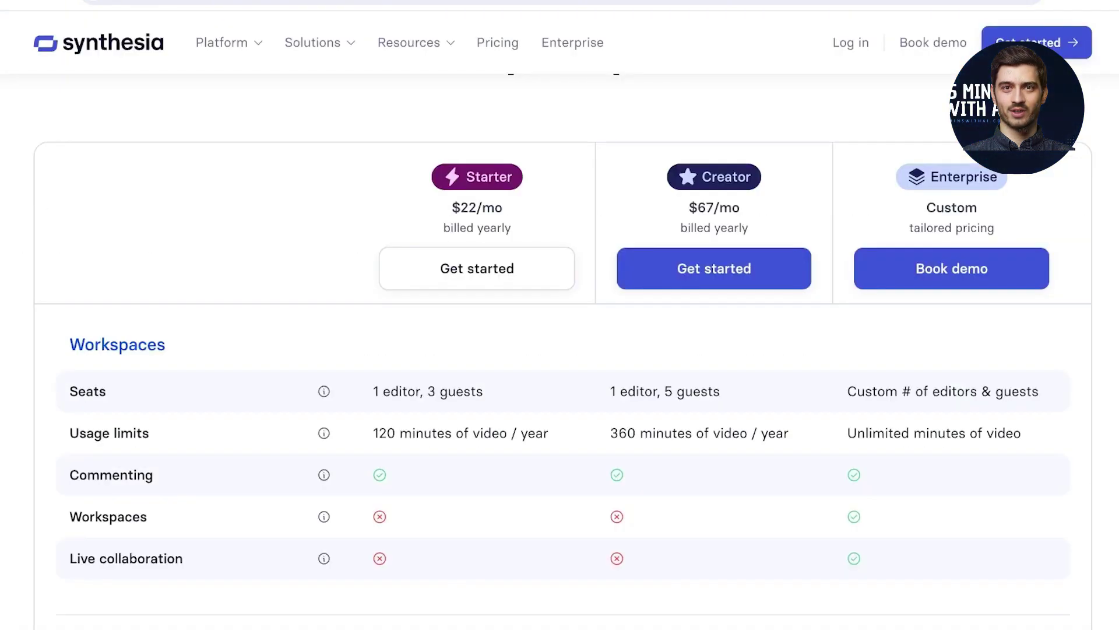
scroll(559, 349, "up", 3)
scroll(559, 350, "down", 10)
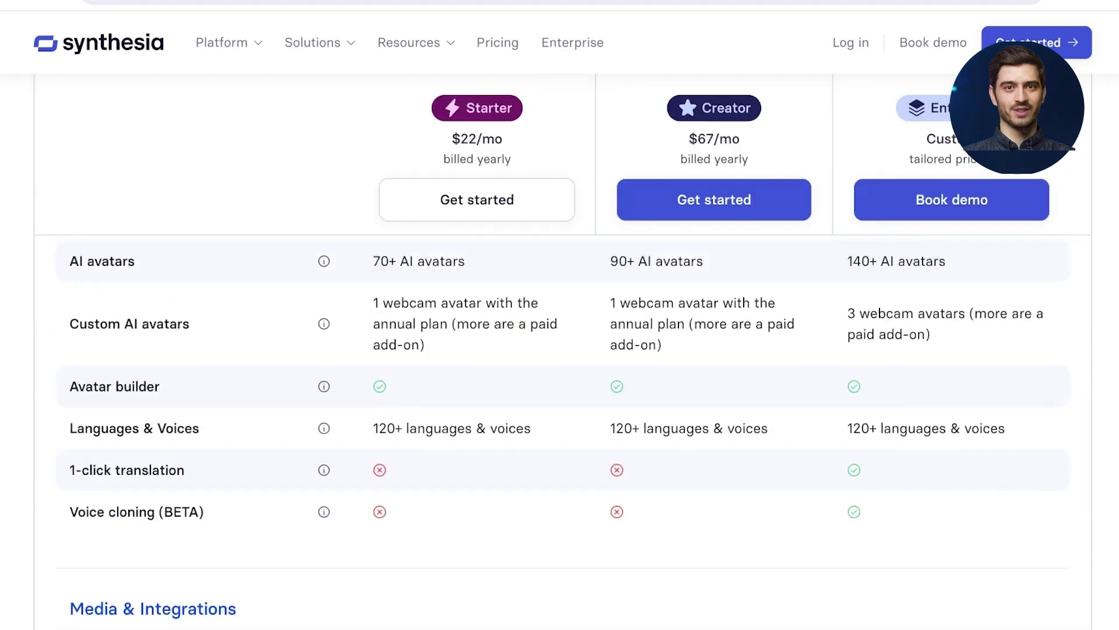
scroll(560, 350, "up", 6)
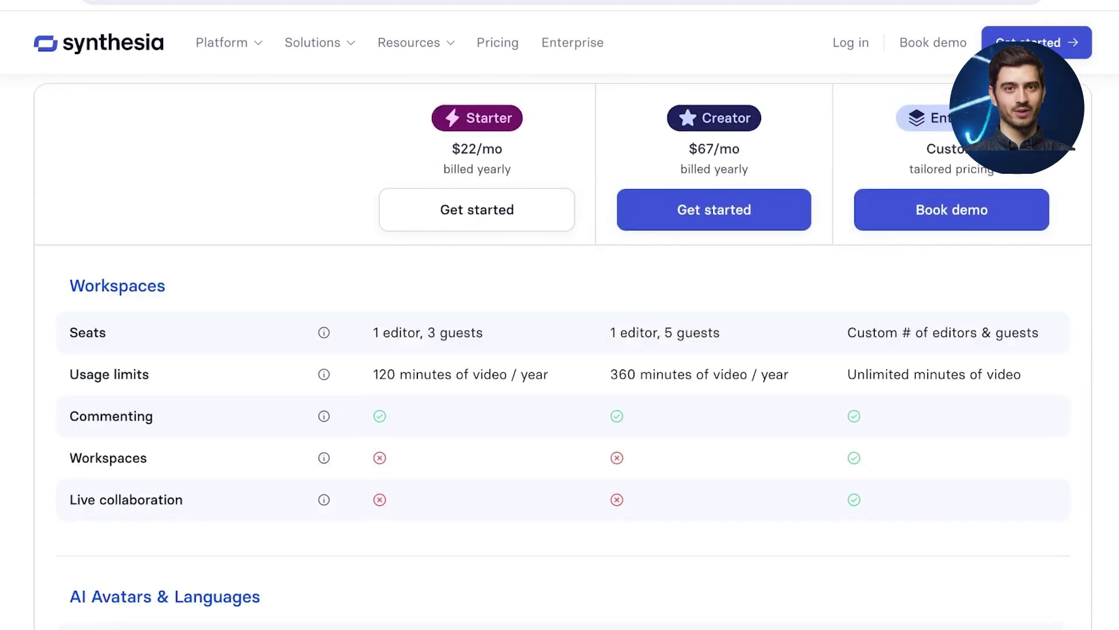
scroll(559, 350, "up", 5)
scroll(559, 350, "down", 7)
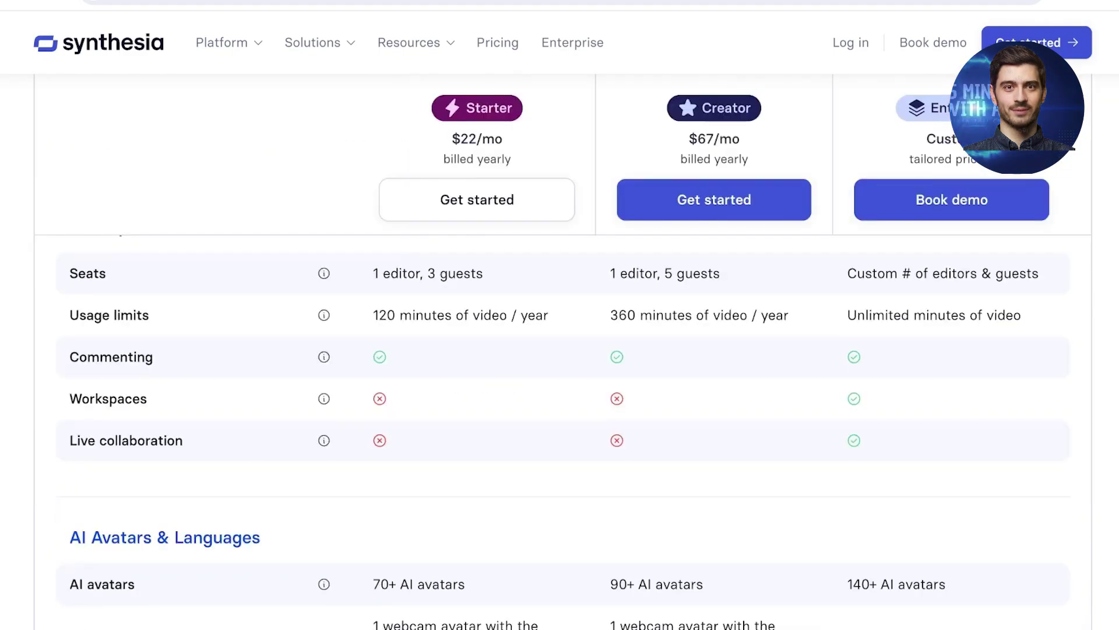
scroll(560, 350, "down", 3)
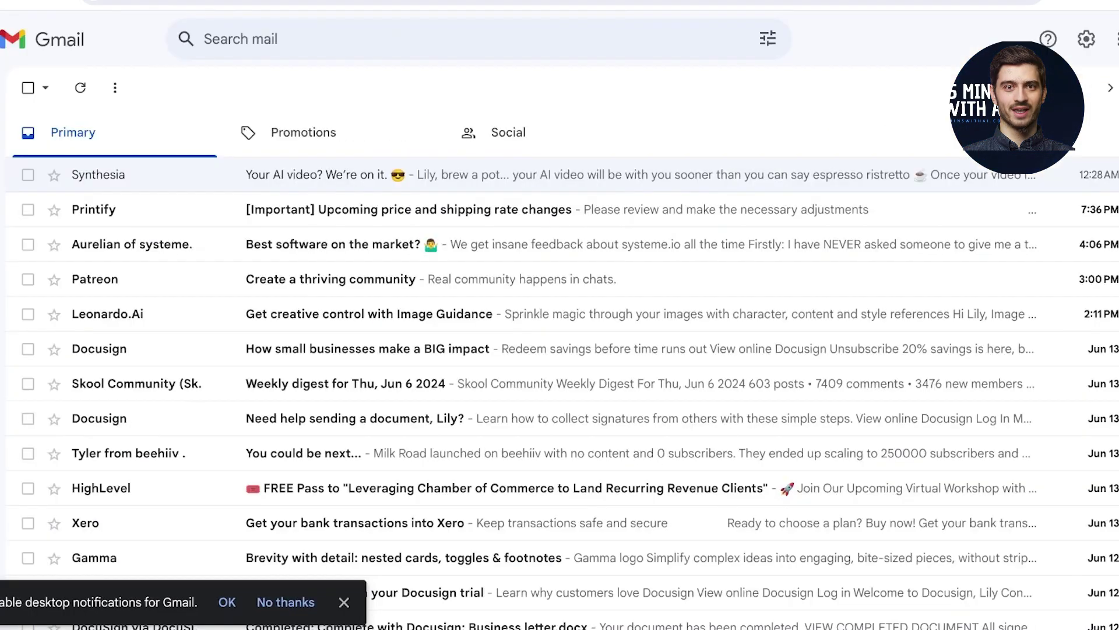
Step: Check Promotions, then open the 'Your AI video is now ready' email from the Primary inbox
left_click(303, 133)
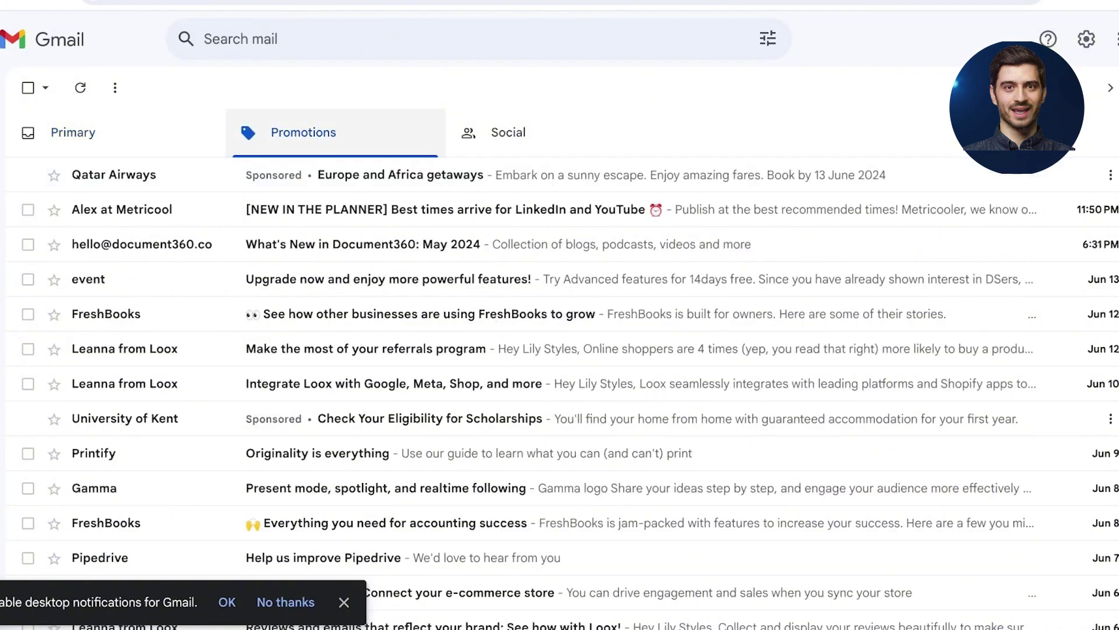
left_click(73, 133)
mouse_move(3, 150)
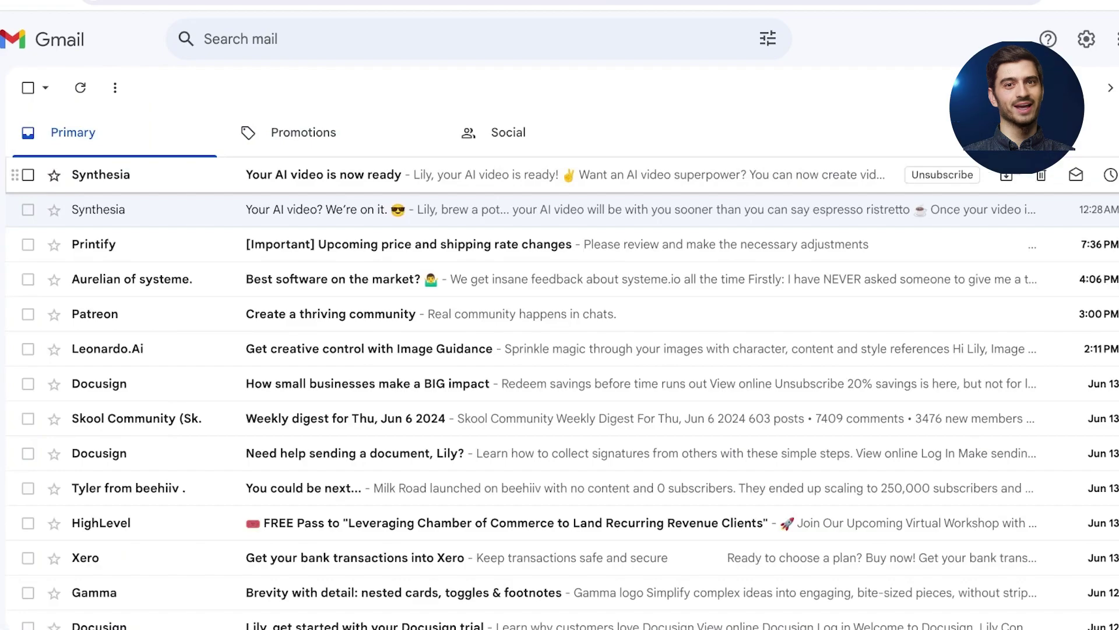
left_click(583, 174)
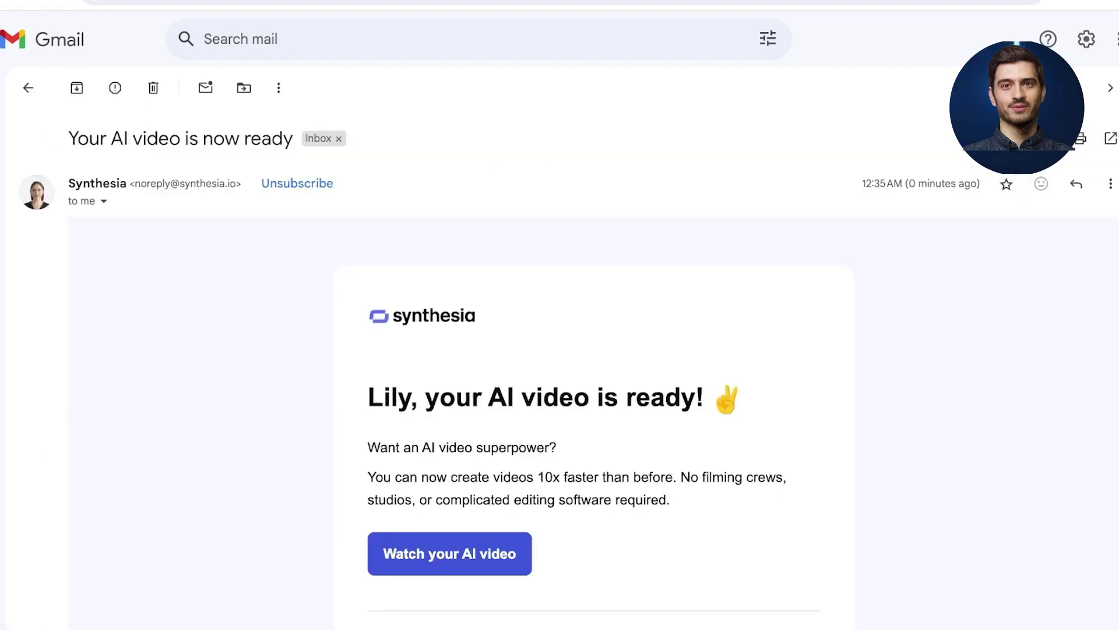
scroll(559, 350, "down", 4)
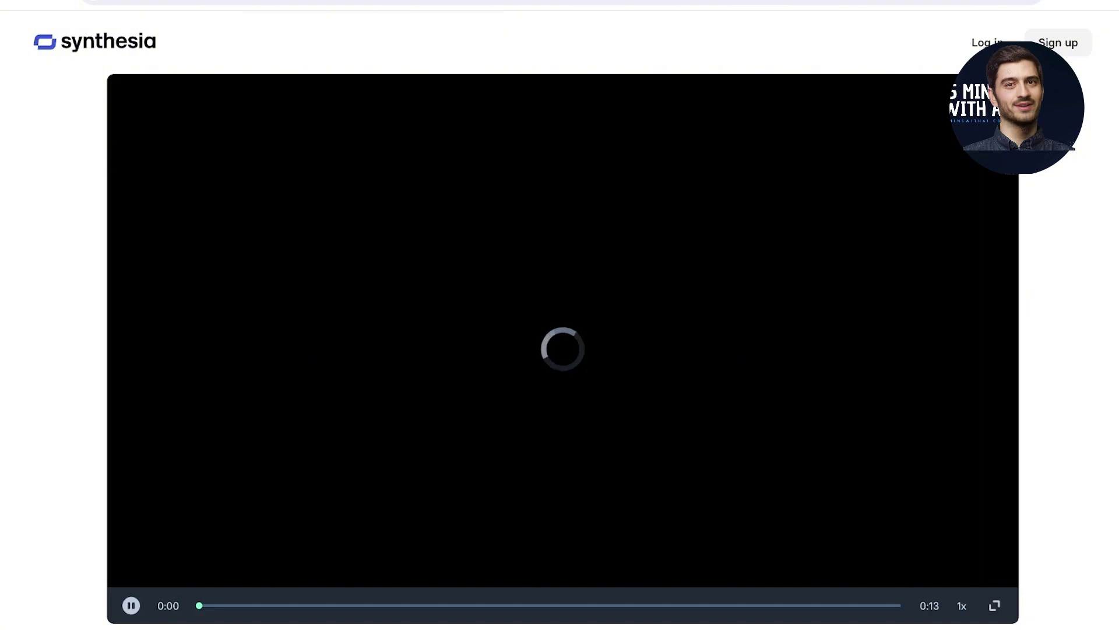
Step: Scroll down Synthesia's page to watch the generated 0:13 AI presenter video
scroll(563, 350, "down", 3)
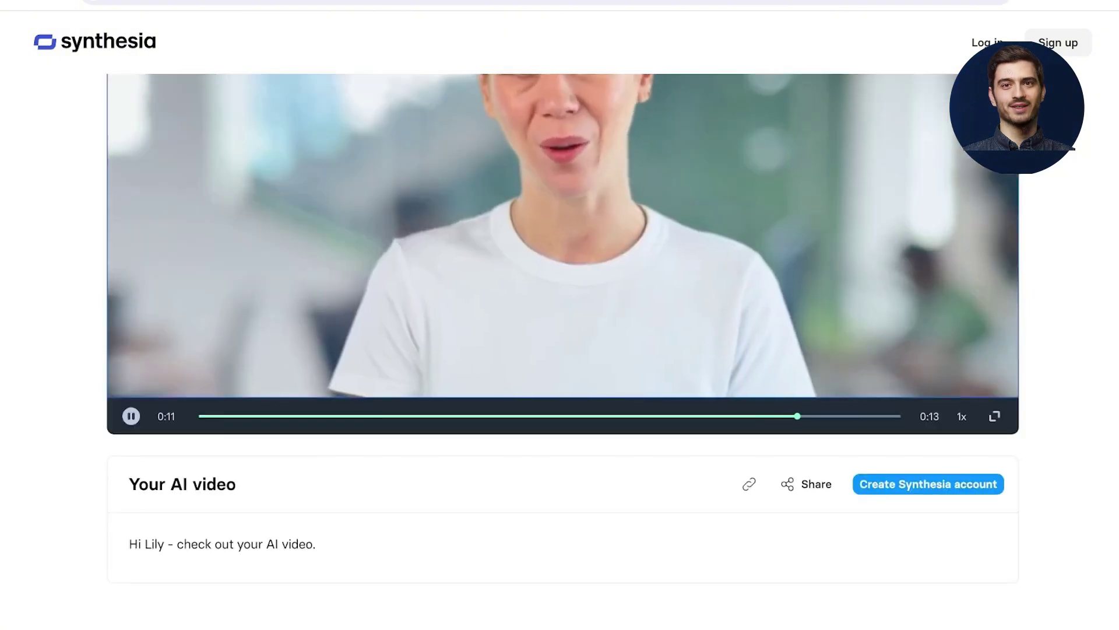